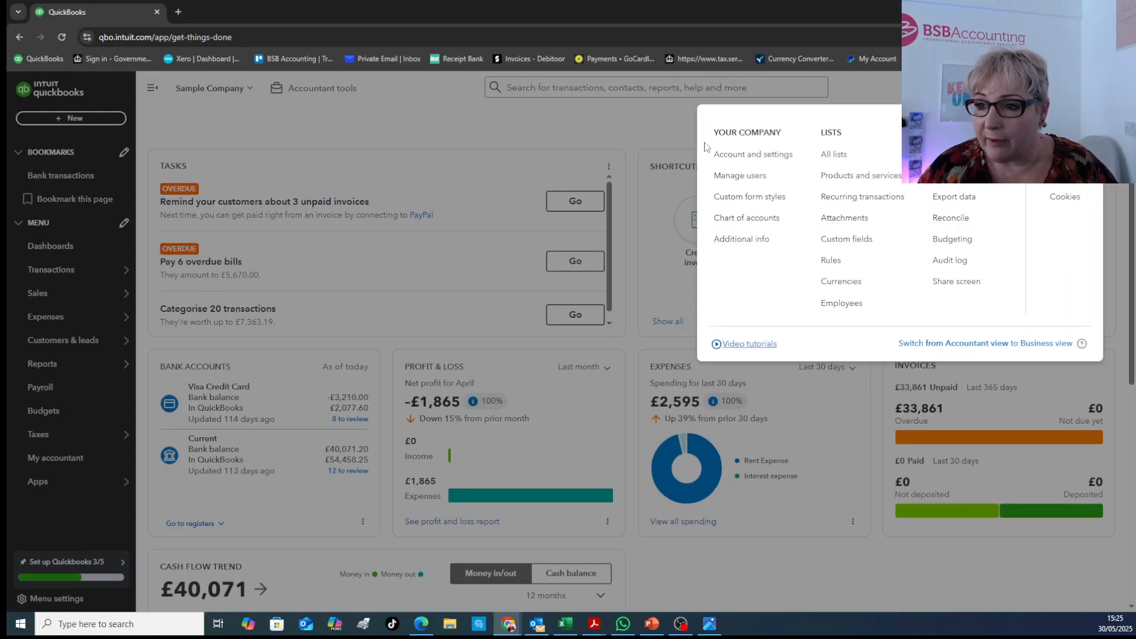
Create a new invoice style from the custom form styles list and name it "Sales invoice"
{"action": "left_click", "coordinate": [746, 197]}
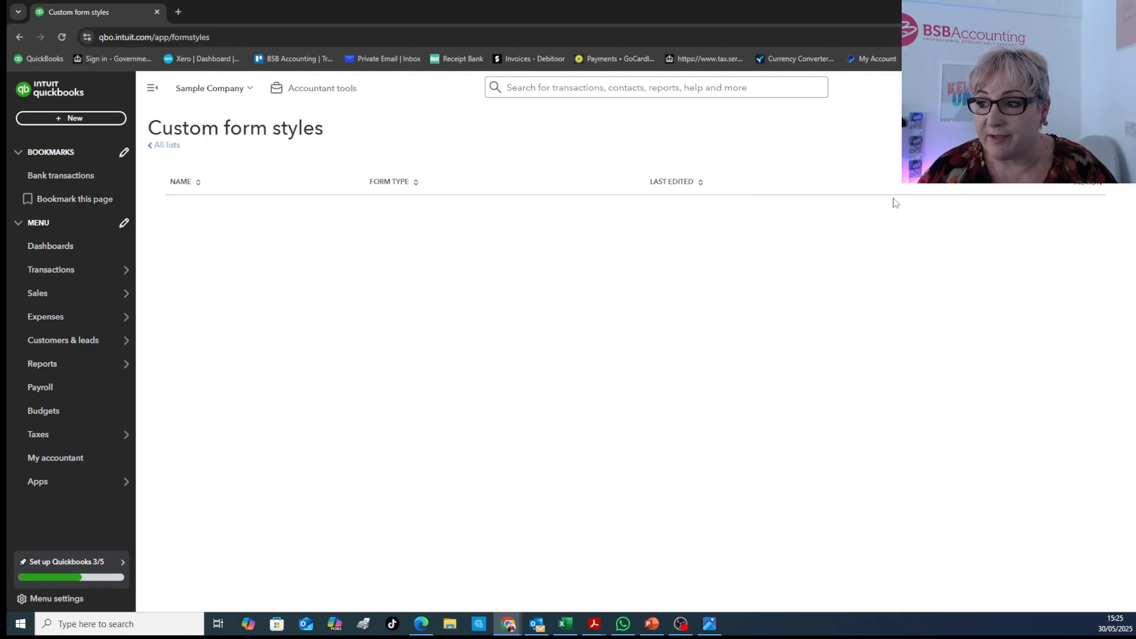
{"action": "left_click", "coordinate": [1084, 128]}
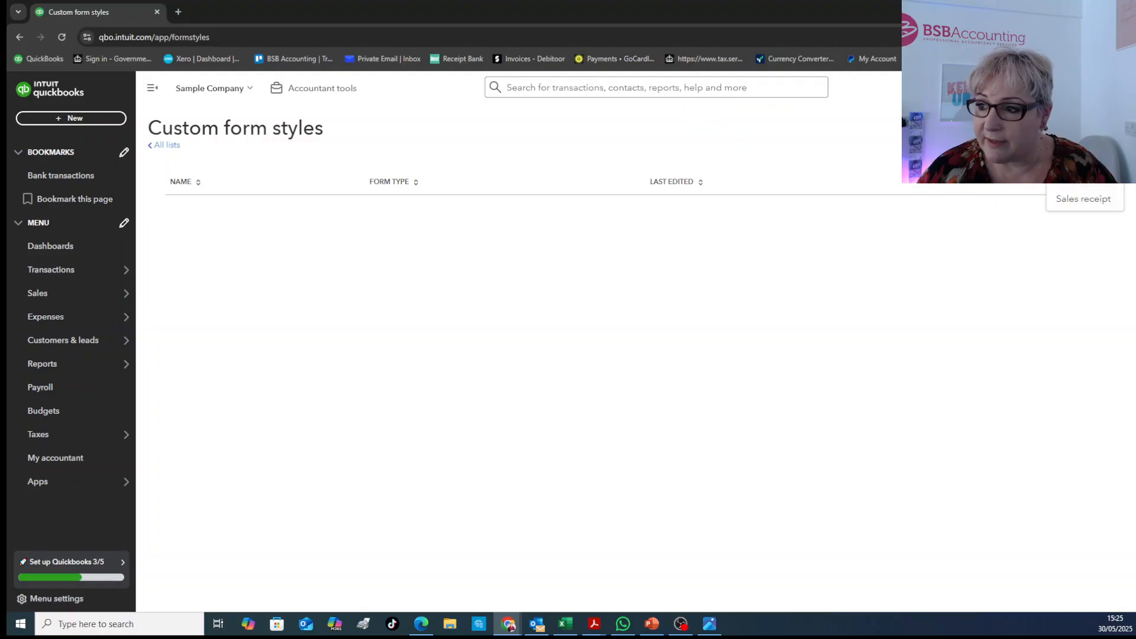
{"action": "left_click", "coordinate": [1076, 153]}
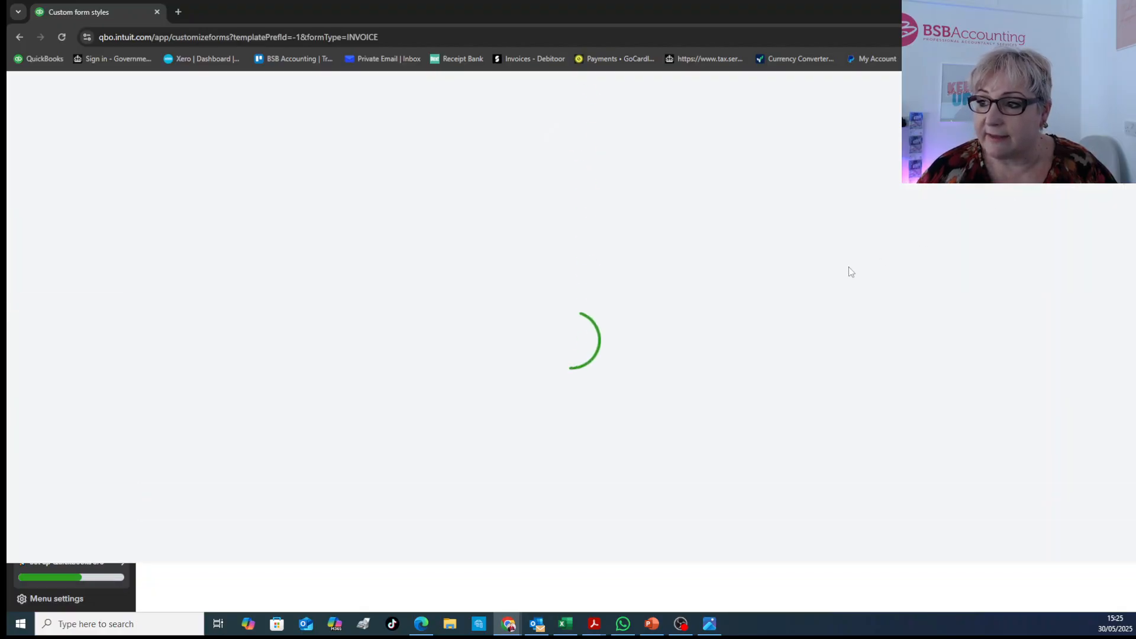
{"action": "left_click_drag", "start_coordinate": [223, 169], "coordinate": [61, 193]}
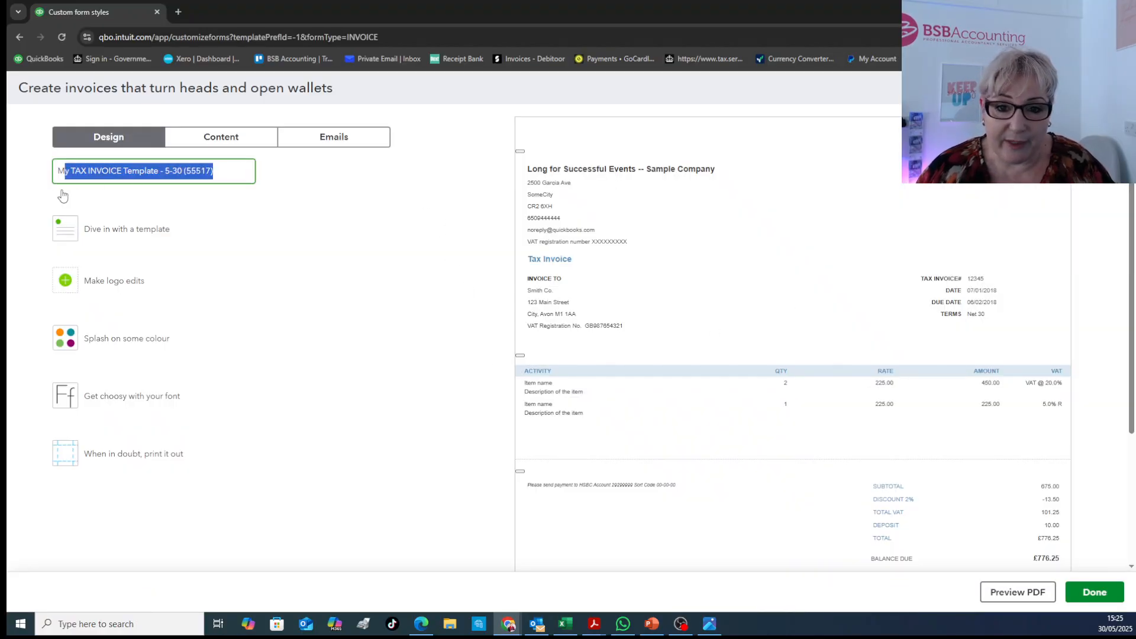
{"action": "type", "text": "Sales invoice"}
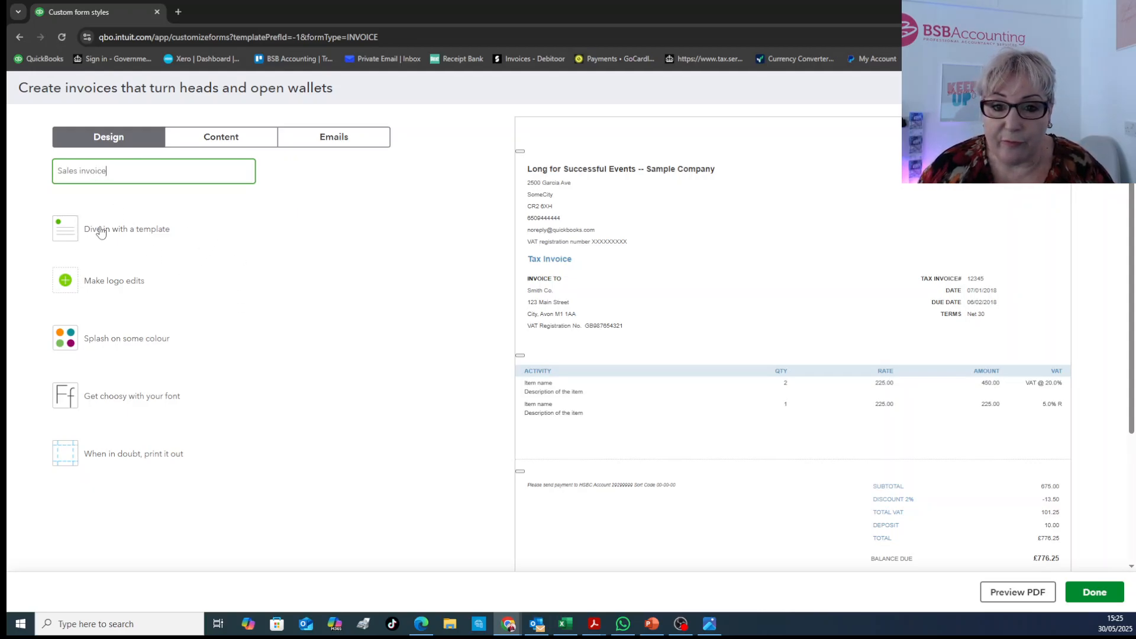
Try the Modern and Fresh template layouts for the invoice and settle on Friendly
{"action": "left_click", "coordinate": [78, 236]}
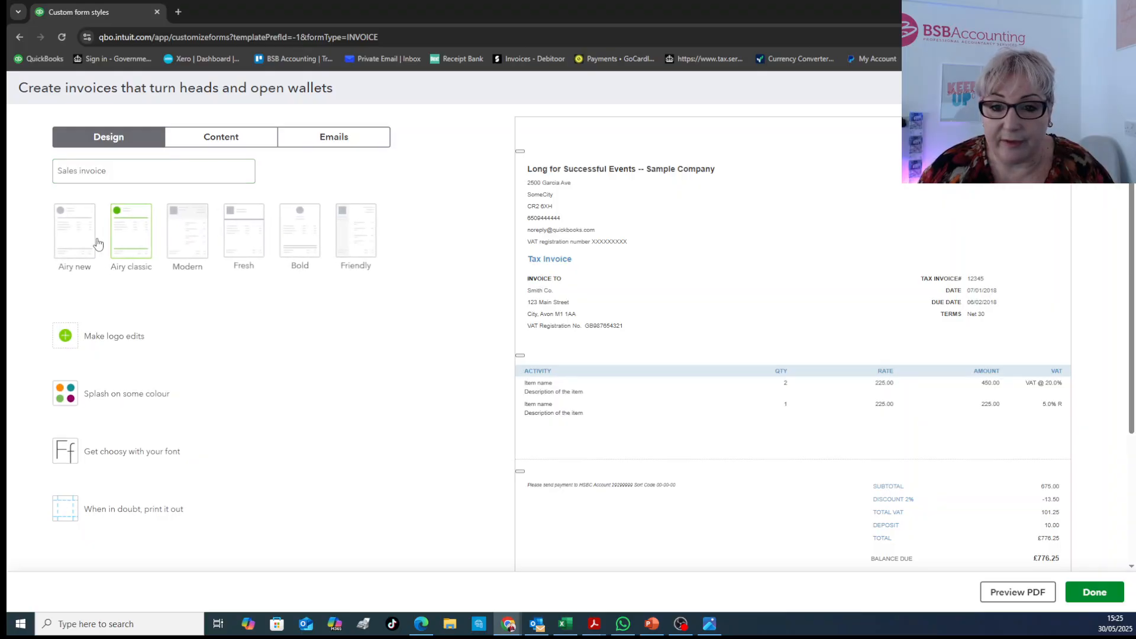
{"action": "left_click", "coordinate": [188, 239]}
{"action": "left_click", "coordinate": [254, 247]}
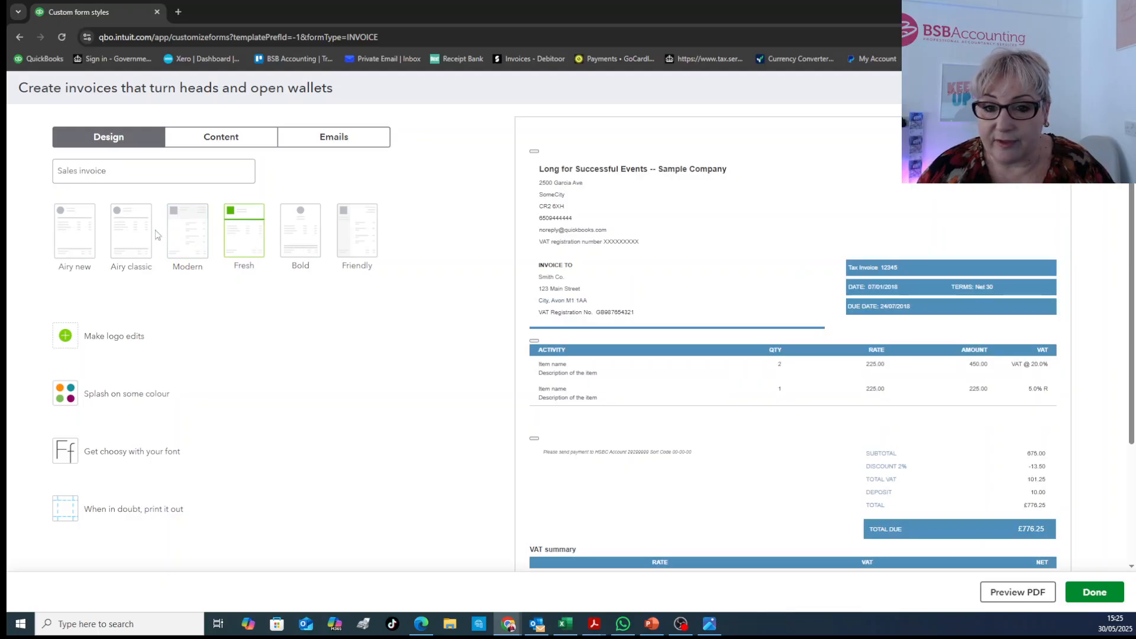
{"action": "left_click", "coordinate": [364, 239]}
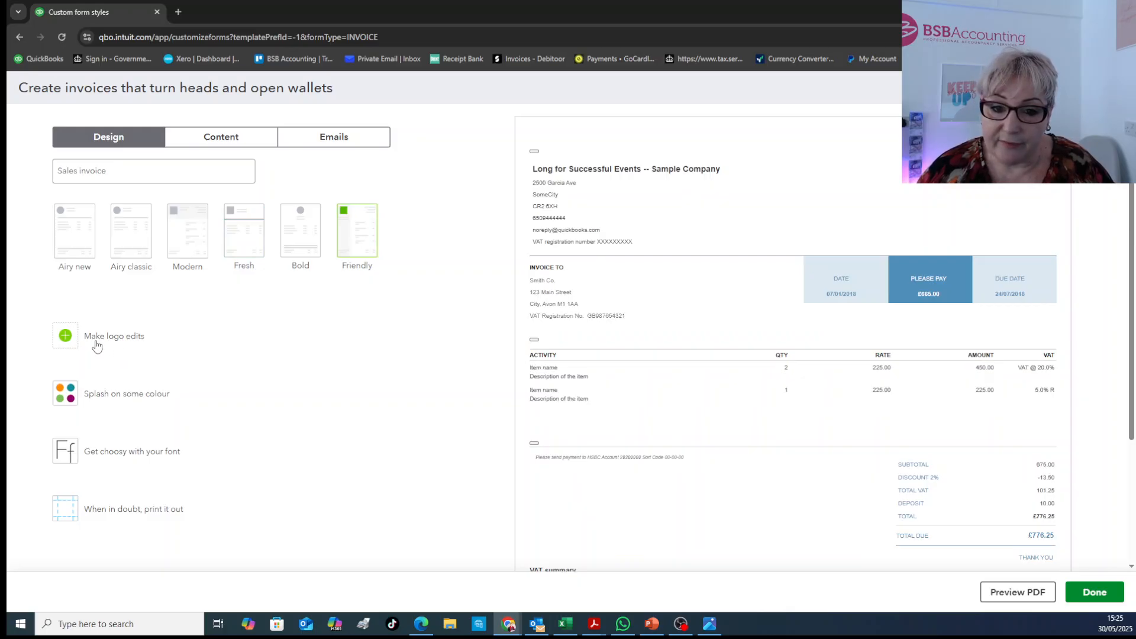
Try burgundy #6b1438 and orange #ff8c00 as the invoice's accent colour
{"action": "left_click", "coordinate": [113, 396]}
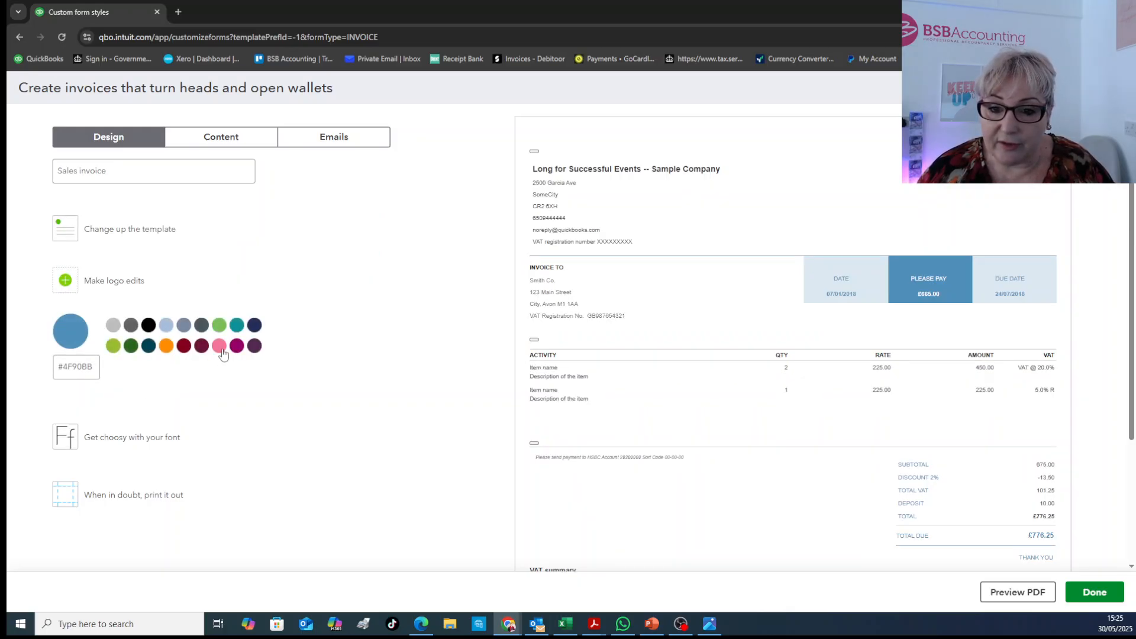
{"action": "left_click", "coordinate": [201, 350]}
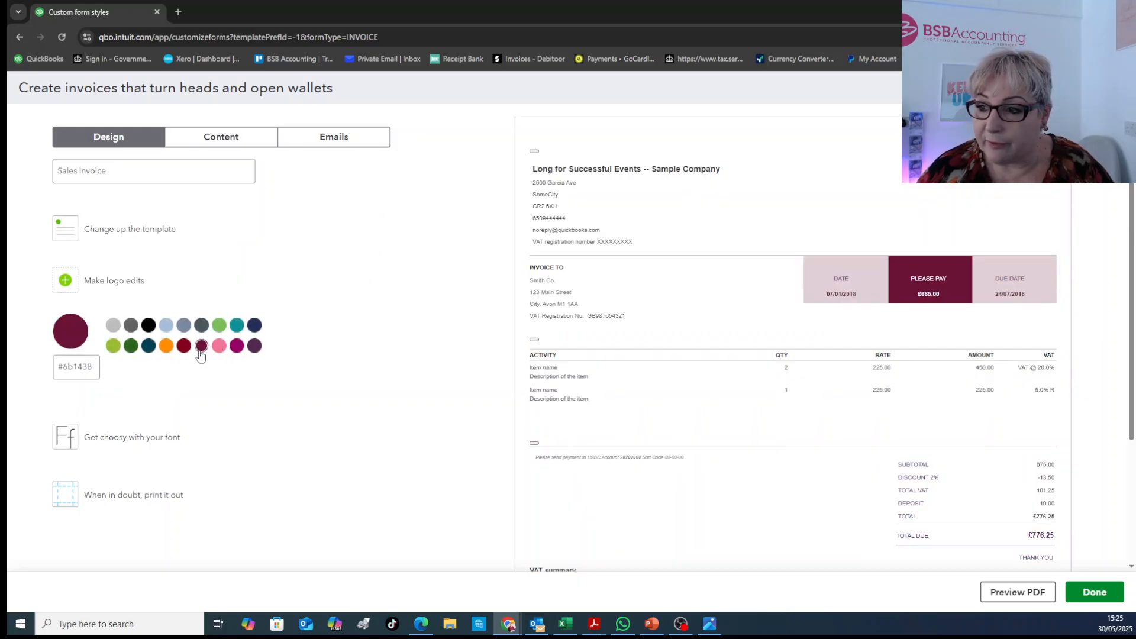
{"action": "left_click", "coordinate": [167, 348]}
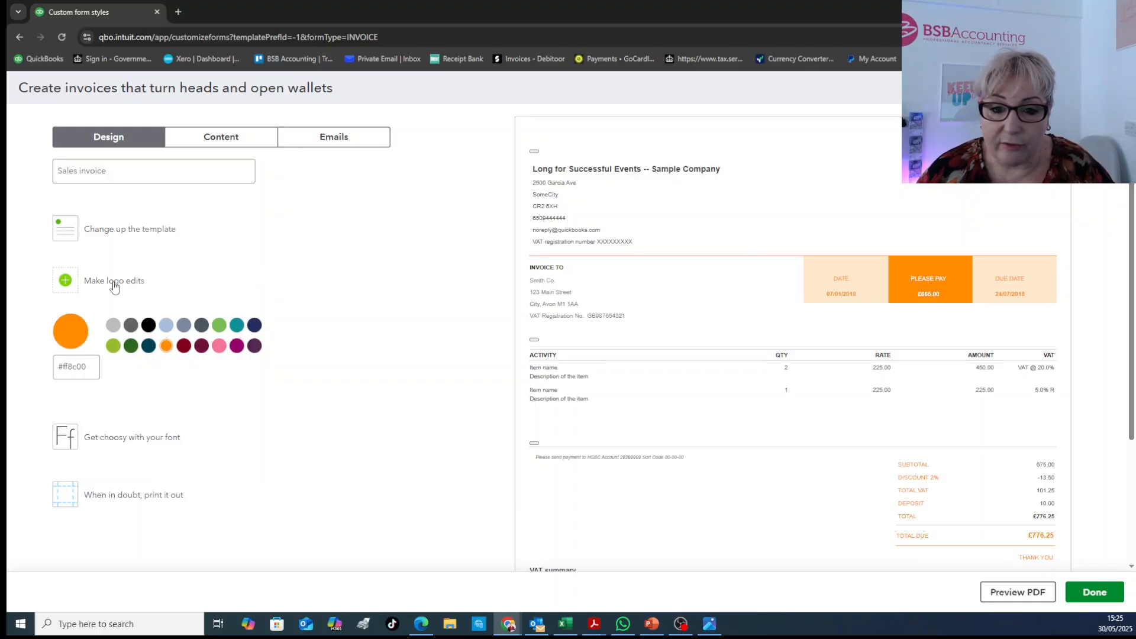
Upload "logo b.PNG" from the Downloads folder and save it as the invoice's logo
{"action": "left_click", "coordinate": [72, 287]}
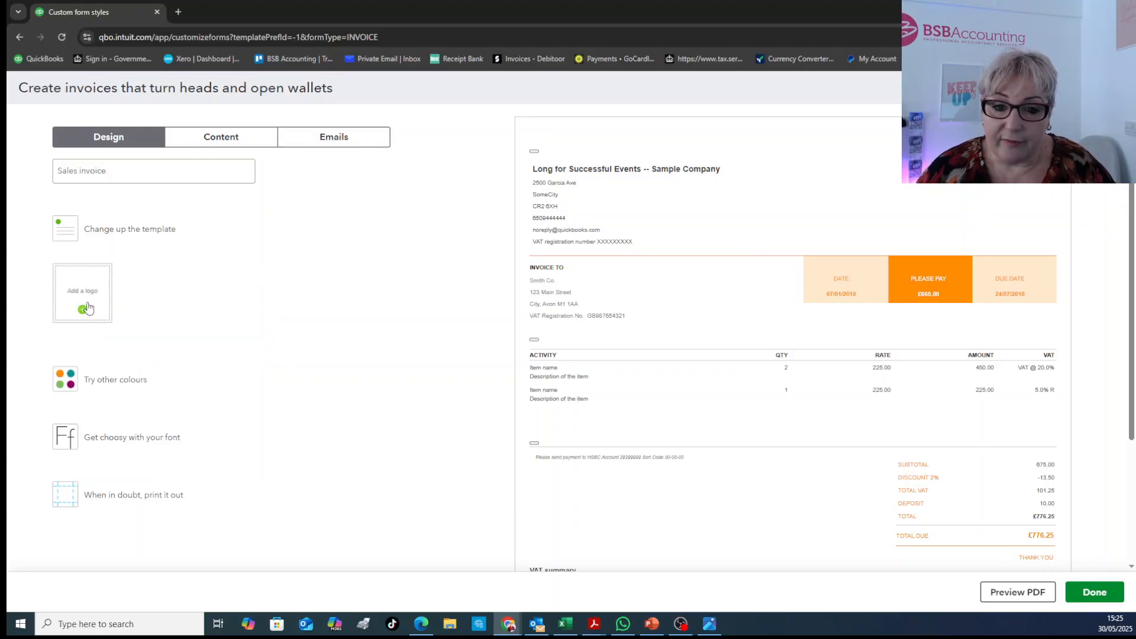
{"action": "left_click", "coordinate": [83, 309]}
{"action": "left_click", "coordinate": [462, 351]}
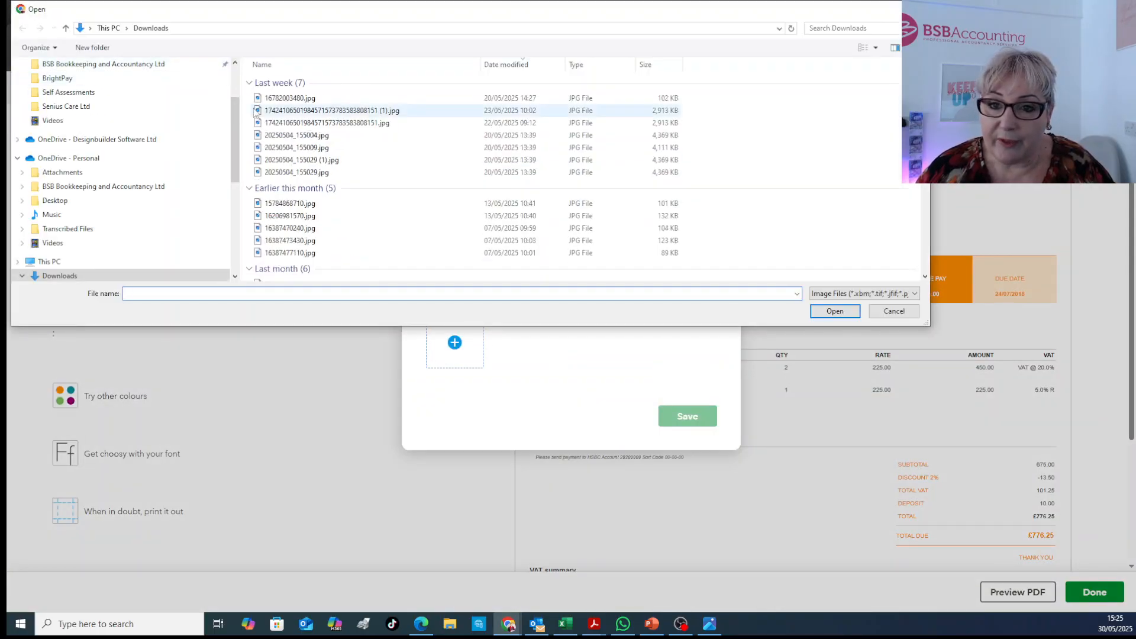
{"action": "left_click", "coordinate": [273, 100]}
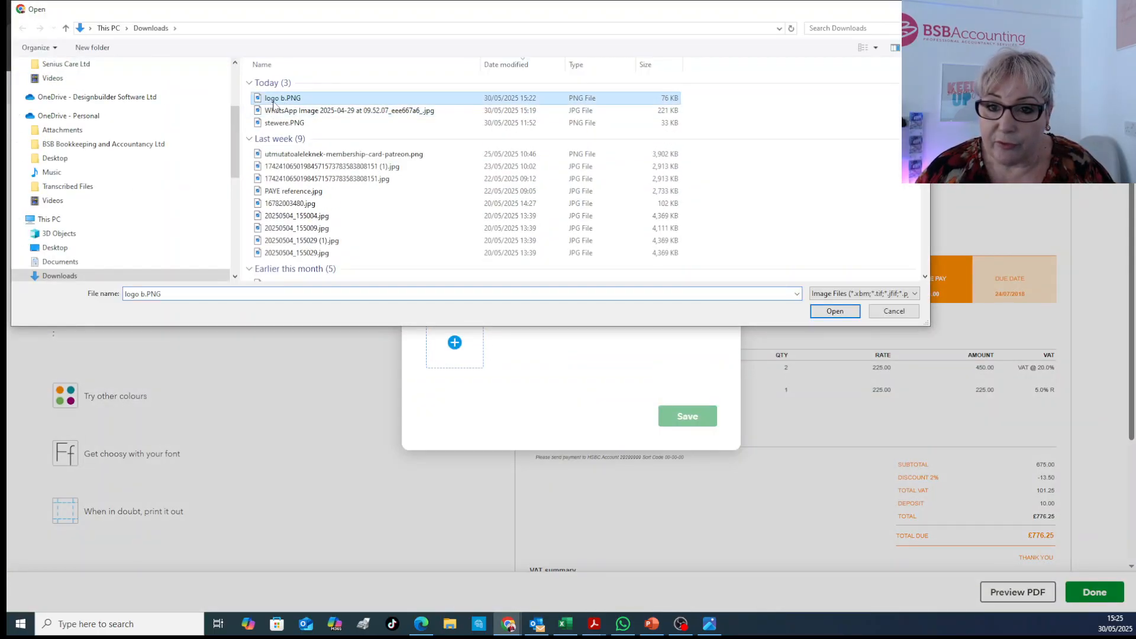
{"action": "left_click", "coordinate": [843, 314]}
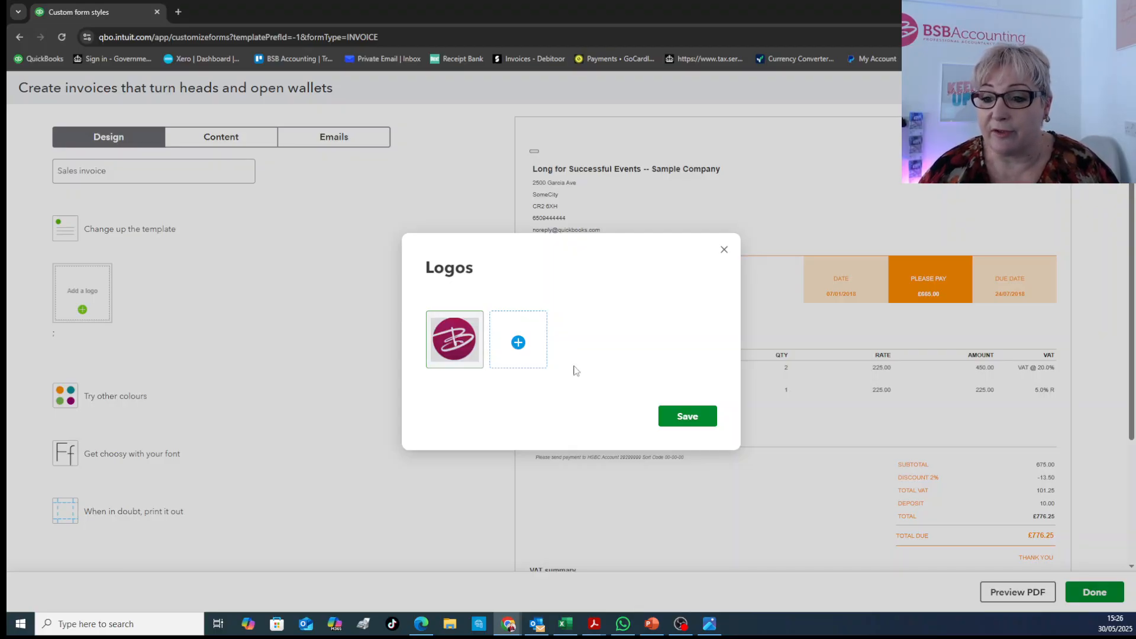
{"action": "left_click", "coordinate": [687, 416]}
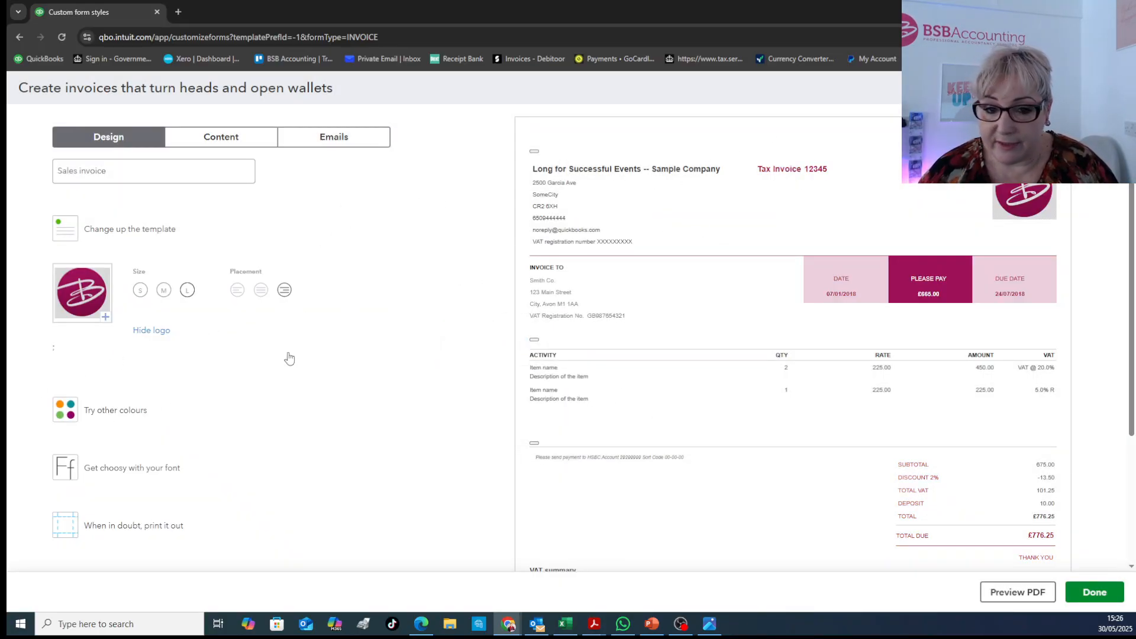
Try orange for the invoice's accent colour, settle on dark navy blue, and return to the logo options
{"action": "left_click", "coordinate": [126, 416]}
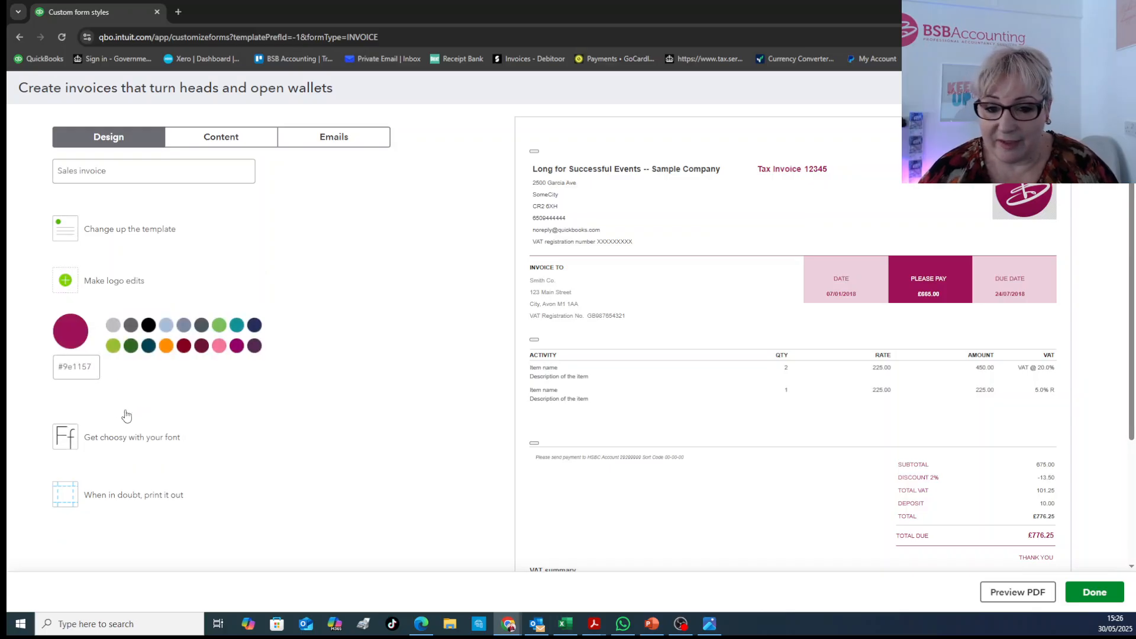
{"action": "left_click", "coordinate": [167, 348]}
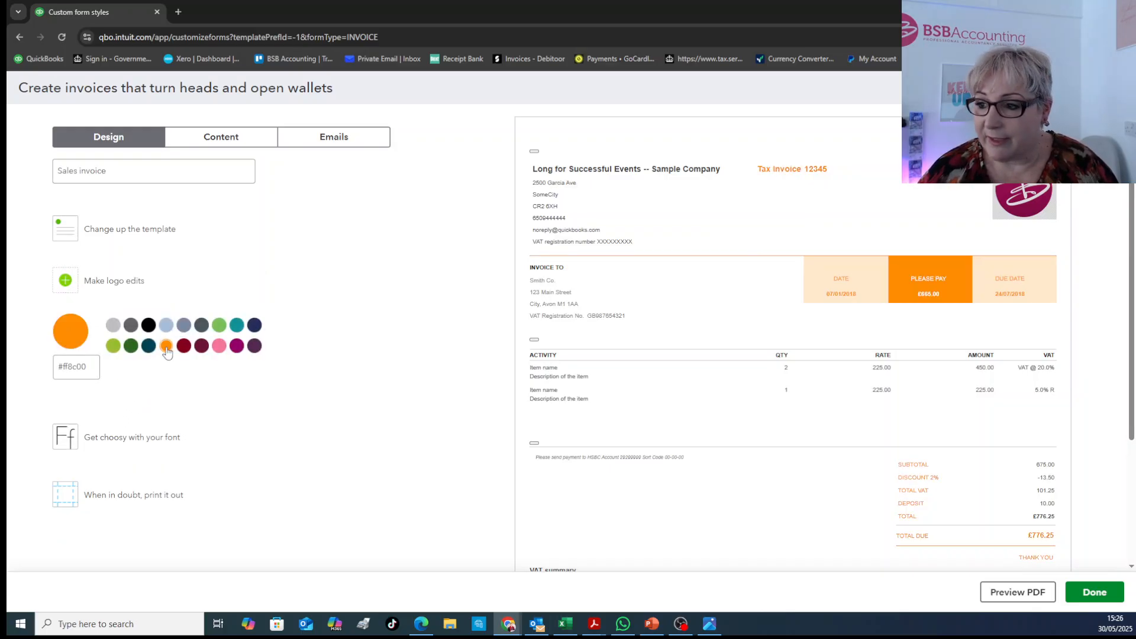
{"action": "left_click", "coordinate": [259, 326]}
{"action": "left_click", "coordinate": [331, 284]}
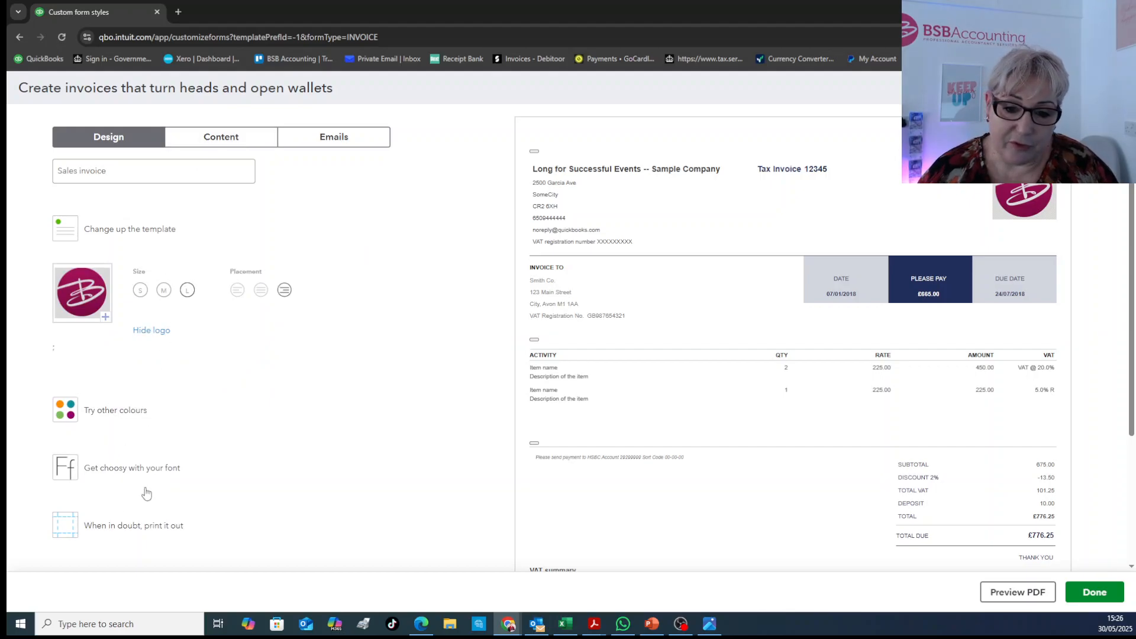
Review the invoice's content settings for the header and the activity table
{"action": "left_click", "coordinate": [247, 137]}
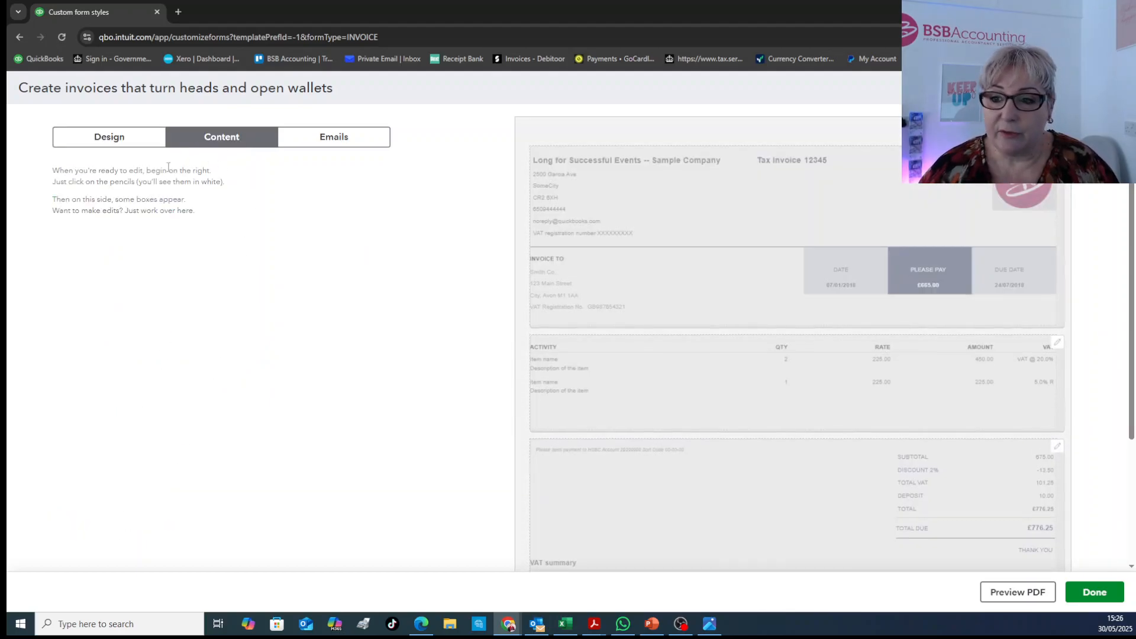
{"action": "left_click", "coordinate": [685, 179]}
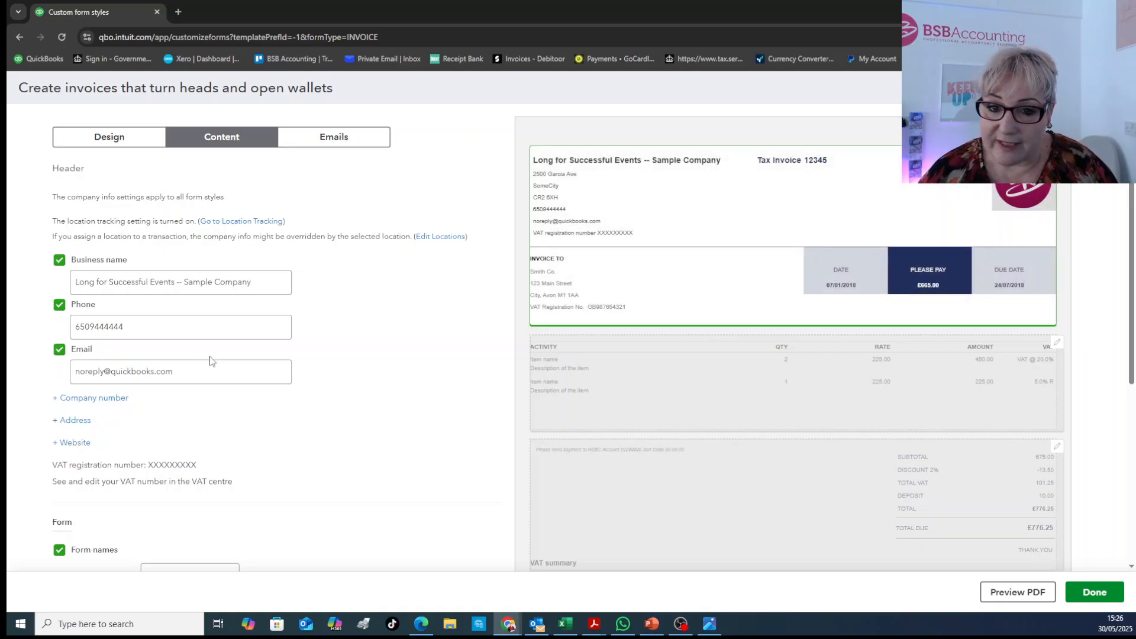
{"action": "scroll", "coordinate": [112, 349], "scroll_direction": "down", "scroll_amount": 4}
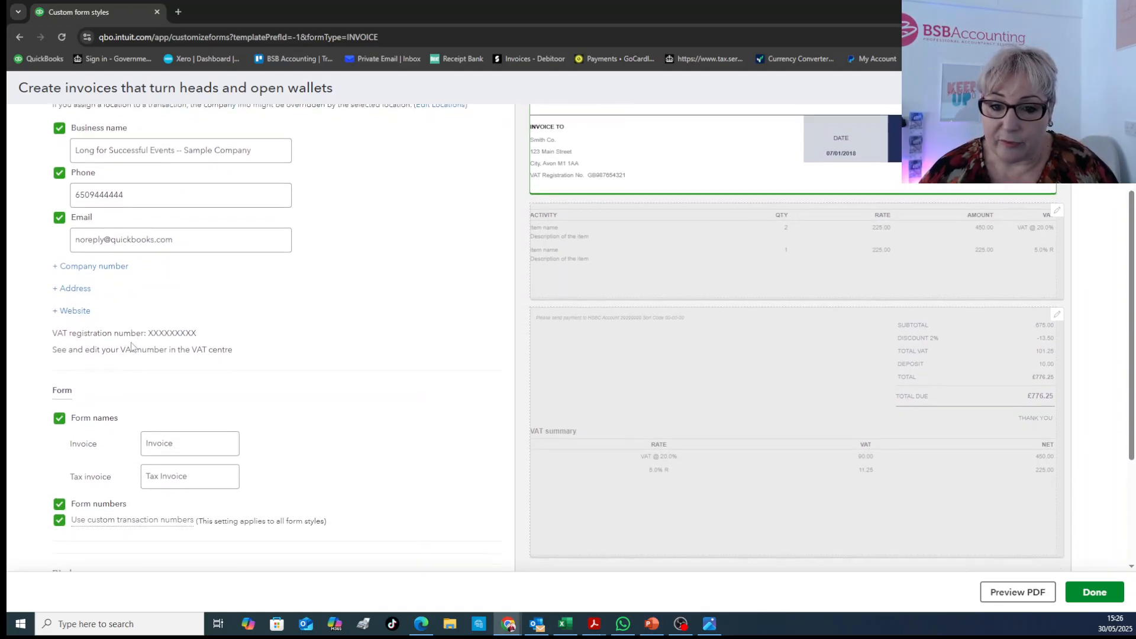
{"action": "scroll", "coordinate": [161, 361], "scroll_direction": "up", "scroll_amount": 4}
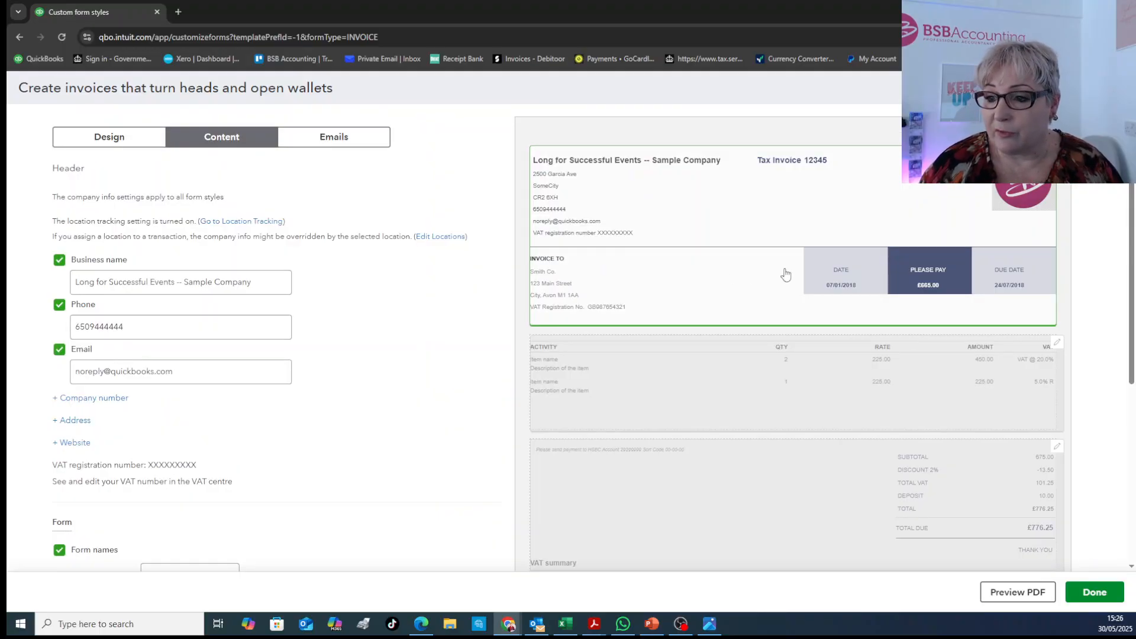
{"action": "left_click", "coordinate": [747, 361]}
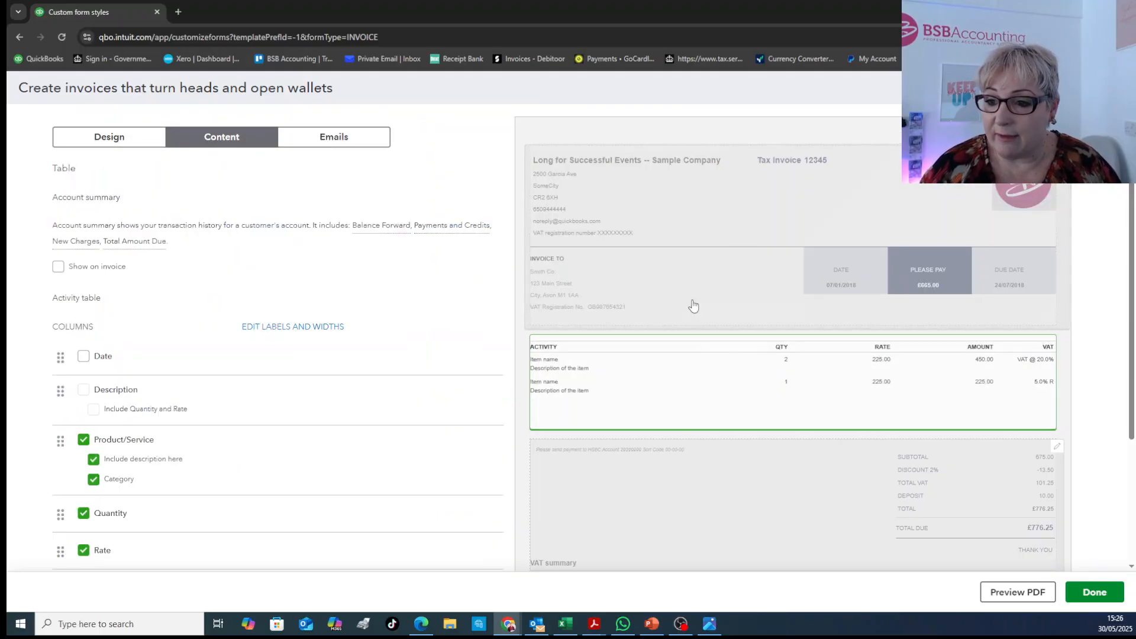
Enter "Bank details" as the payment details and footer text in the invoice's footer section
{"action": "left_click", "coordinate": [747, 473]}
{"action": "scroll", "coordinate": [739, 467], "scroll_direction": "down", "scroll_amount": 2}
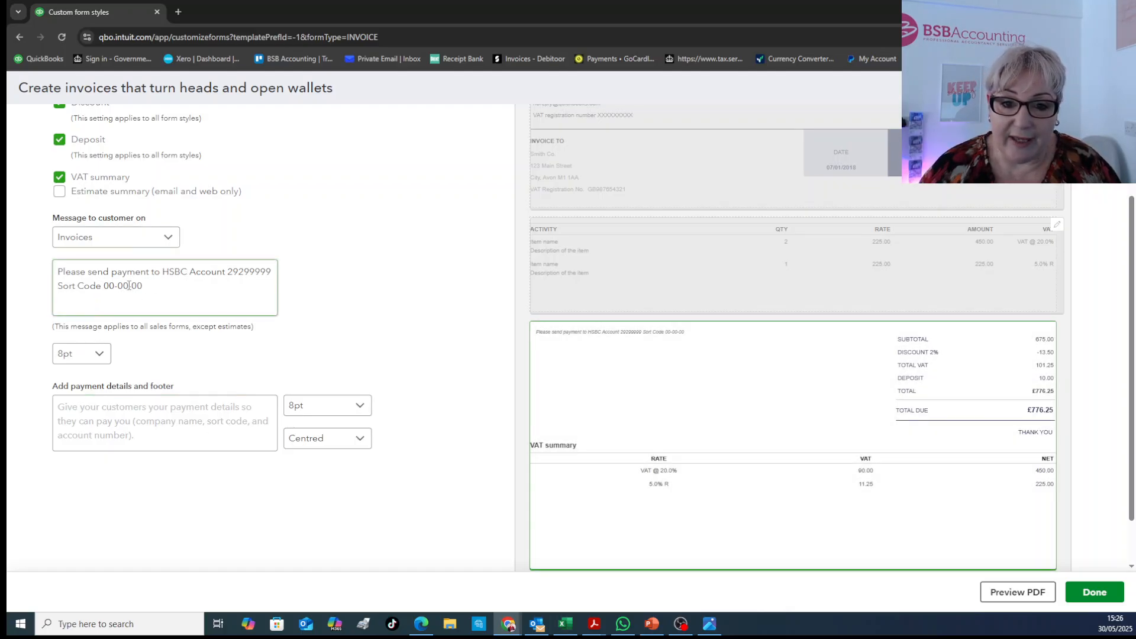
{"action": "left_click", "coordinate": [108, 432]}
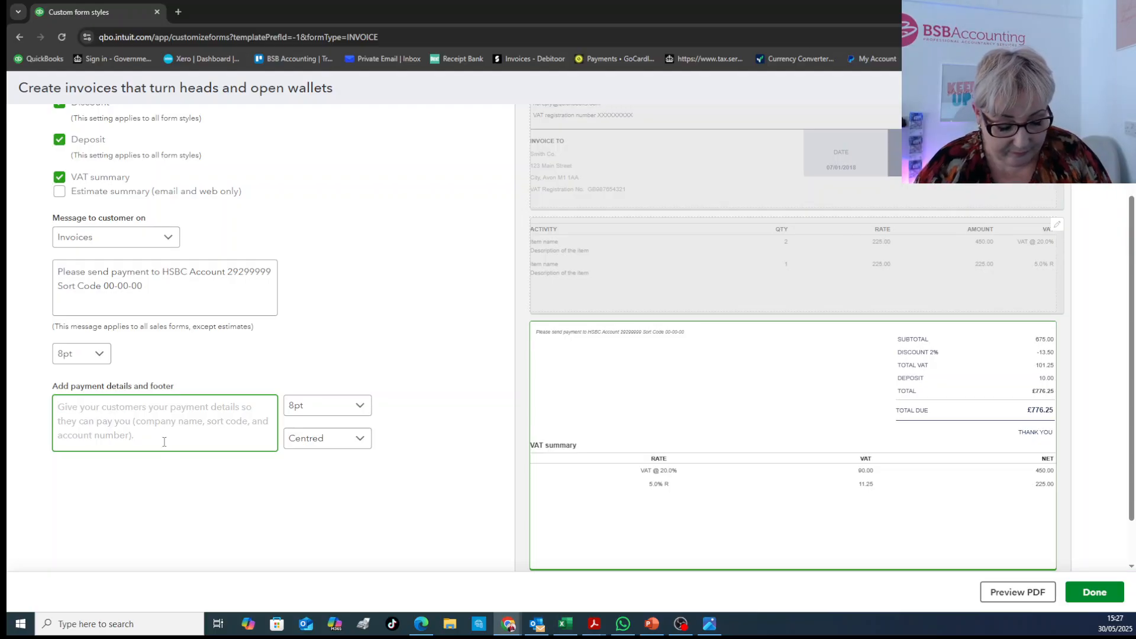
{"action": "type", "text": "Bank details"}
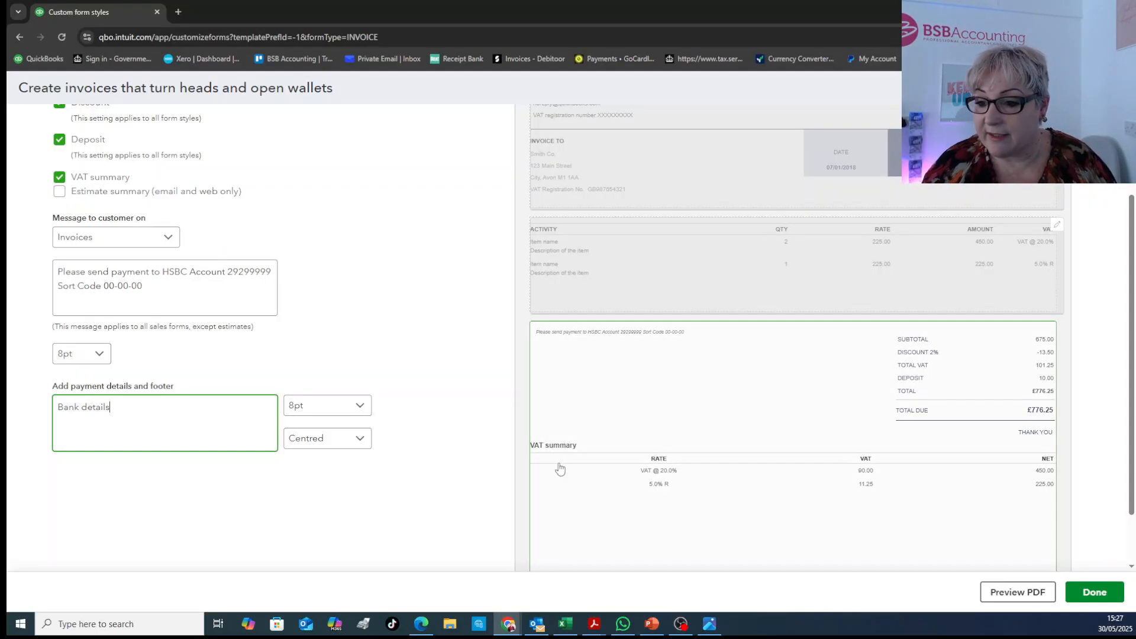
{"action": "scroll", "coordinate": [651, 462], "scroll_direction": "down", "scroll_amount": 1}
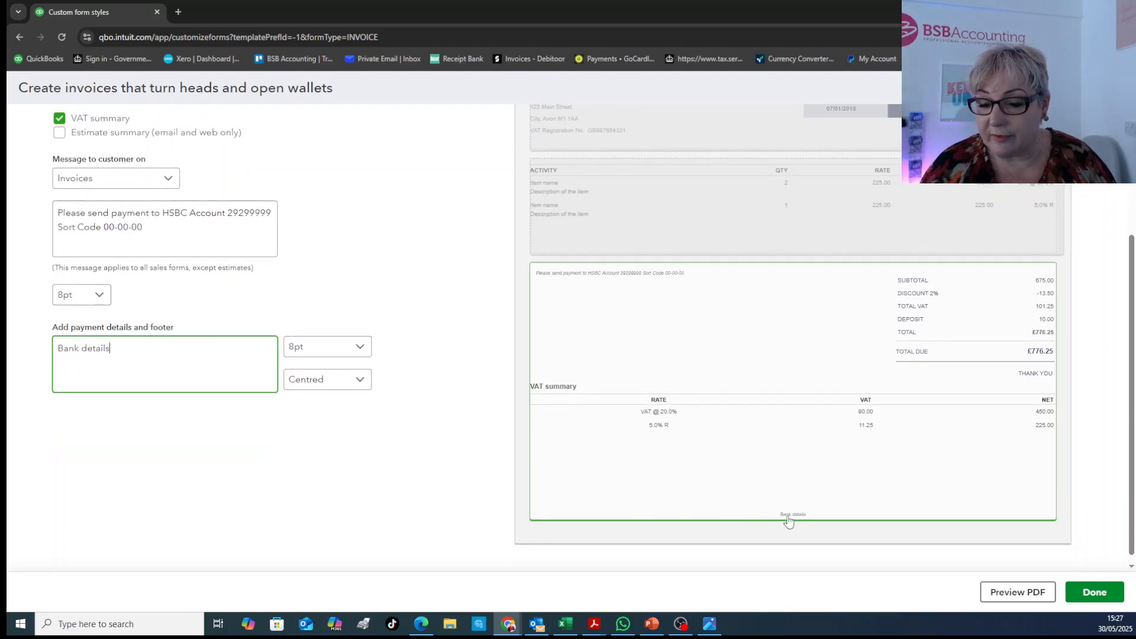
Set the payment details footer text to 12pt, try right alignment, and settle on left alignment
{"action": "left_click", "coordinate": [319, 348]}
{"action": "left_click", "coordinate": [323, 418]}
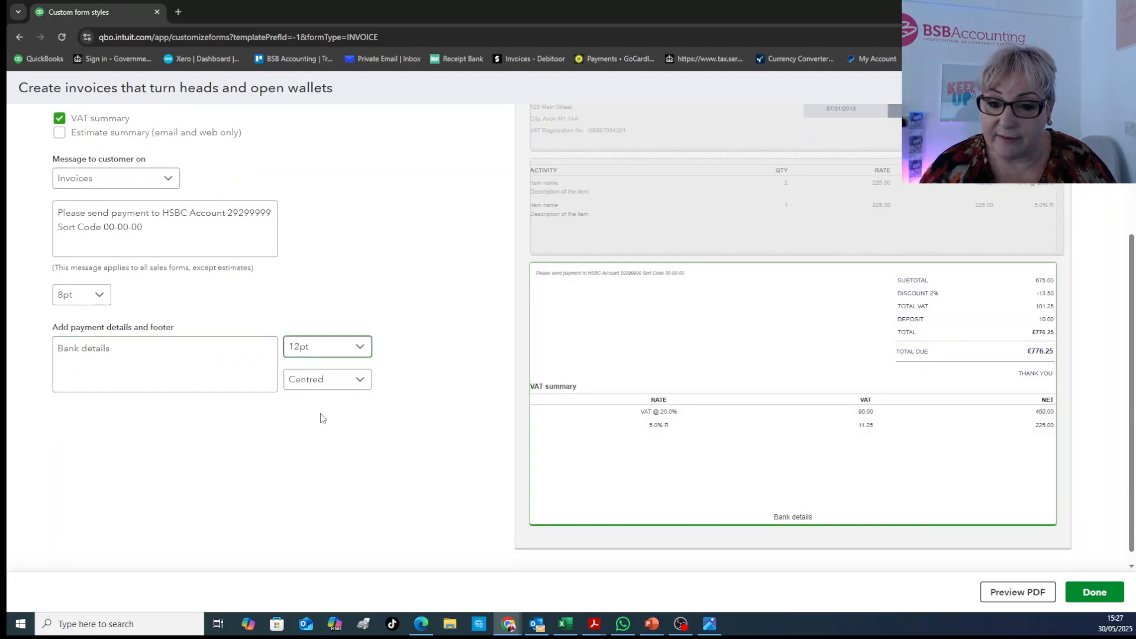
{"action": "left_click", "coordinate": [319, 381]}
{"action": "left_click", "coordinate": [322, 452]}
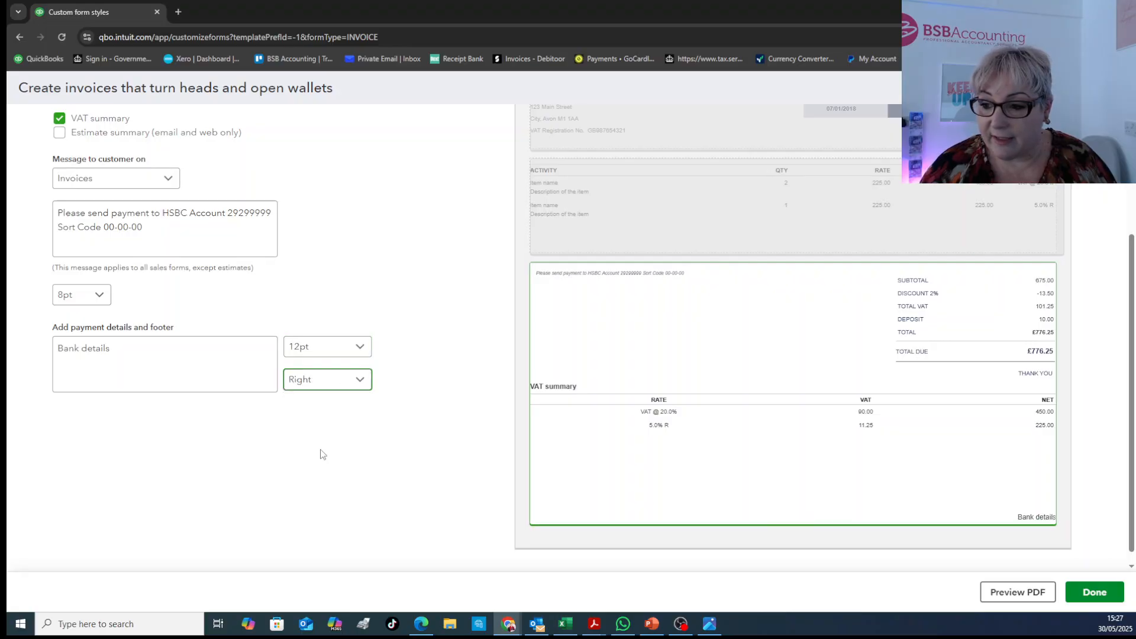
{"action": "left_click", "coordinate": [323, 384]}
{"action": "left_click", "coordinate": [318, 401]}
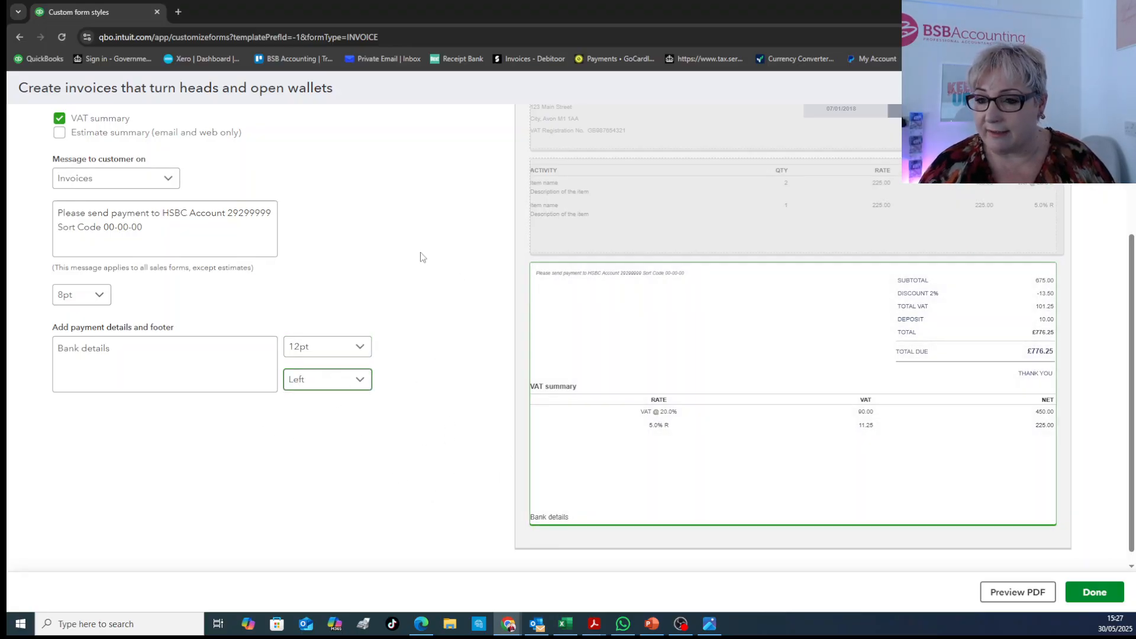
Review the invoice's email settings and save the finished form style
{"action": "scroll", "coordinate": [330, 223], "scroll_direction": "up", "scroll_amount": 3}
{"action": "left_click", "coordinate": [322, 140]}
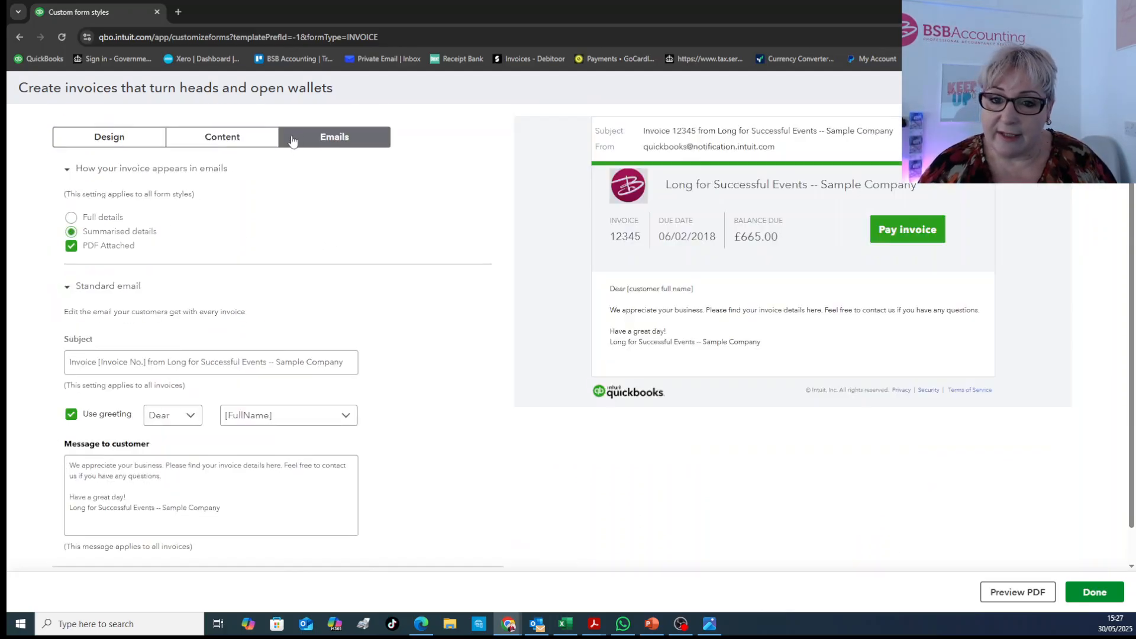
{"action": "scroll", "coordinate": [177, 362], "scroll_direction": "down", "scroll_amount": 1}
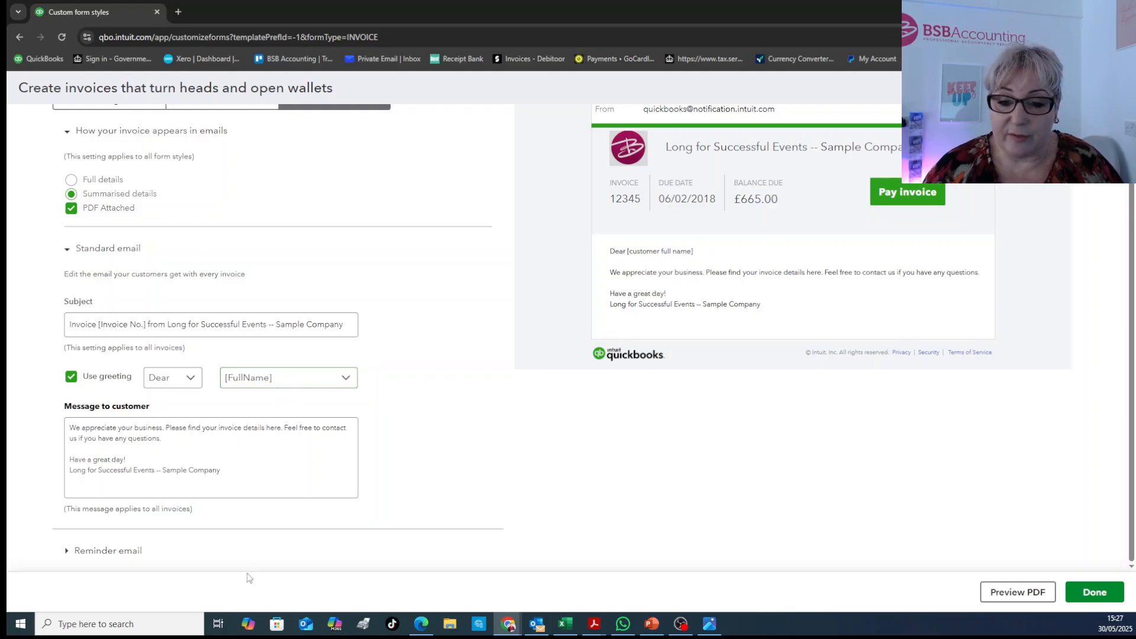
{"action": "scroll", "coordinate": [258, 452], "scroll_direction": "up", "scroll_amount": 1}
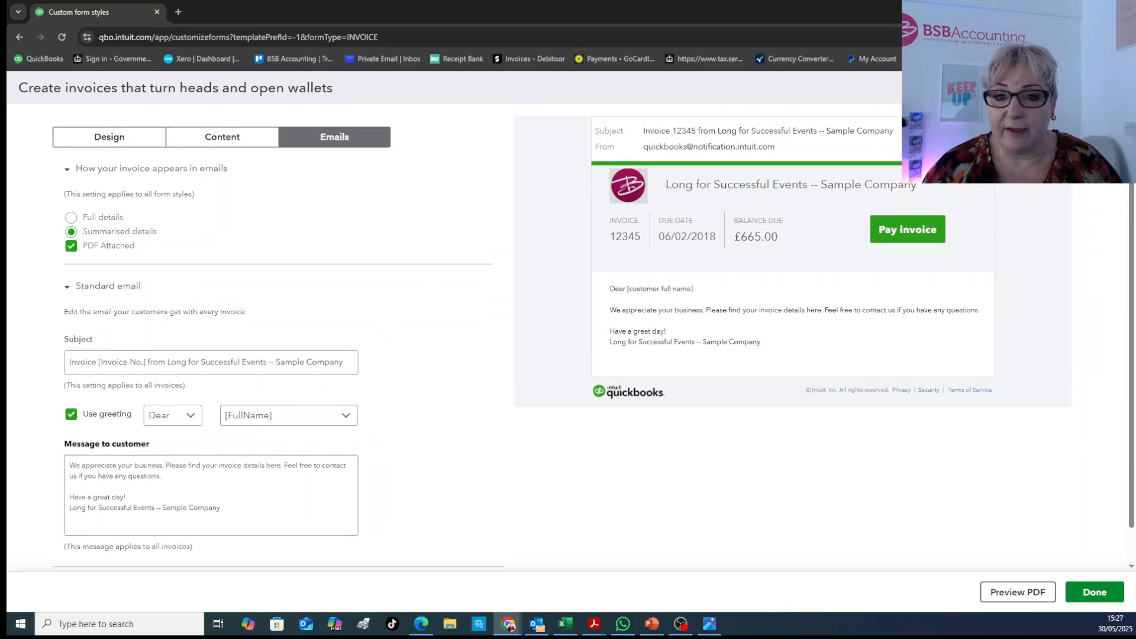
{"action": "left_click", "coordinate": [1094, 590]}
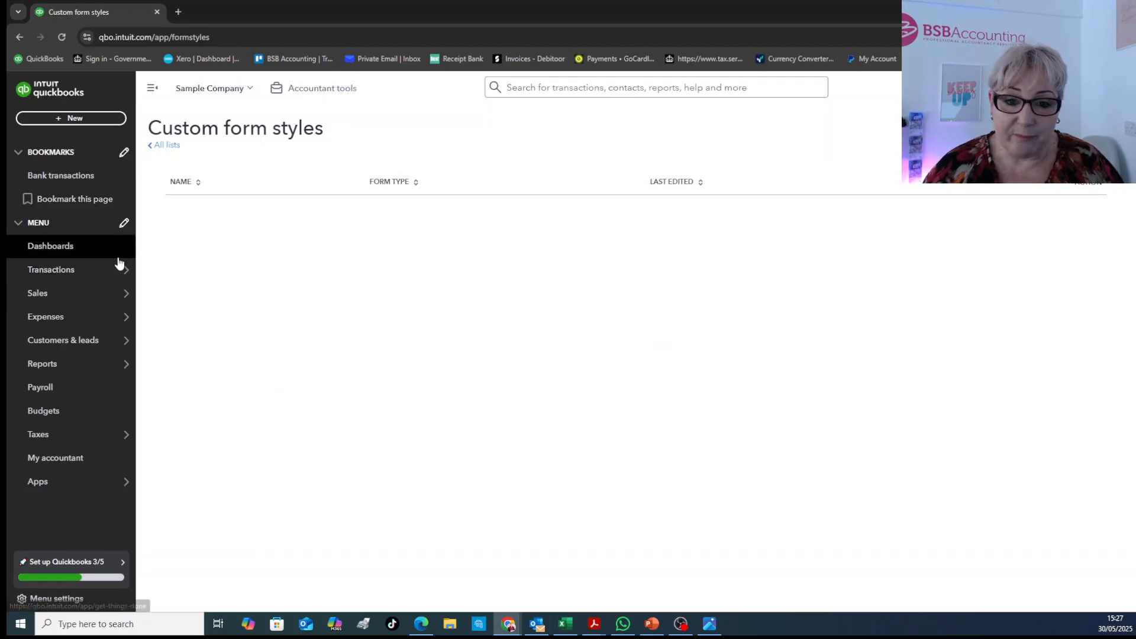
Open the customers list from the sales area, and start a new customer invoice
{"action": "mouse_move", "coordinate": [71, 304]}
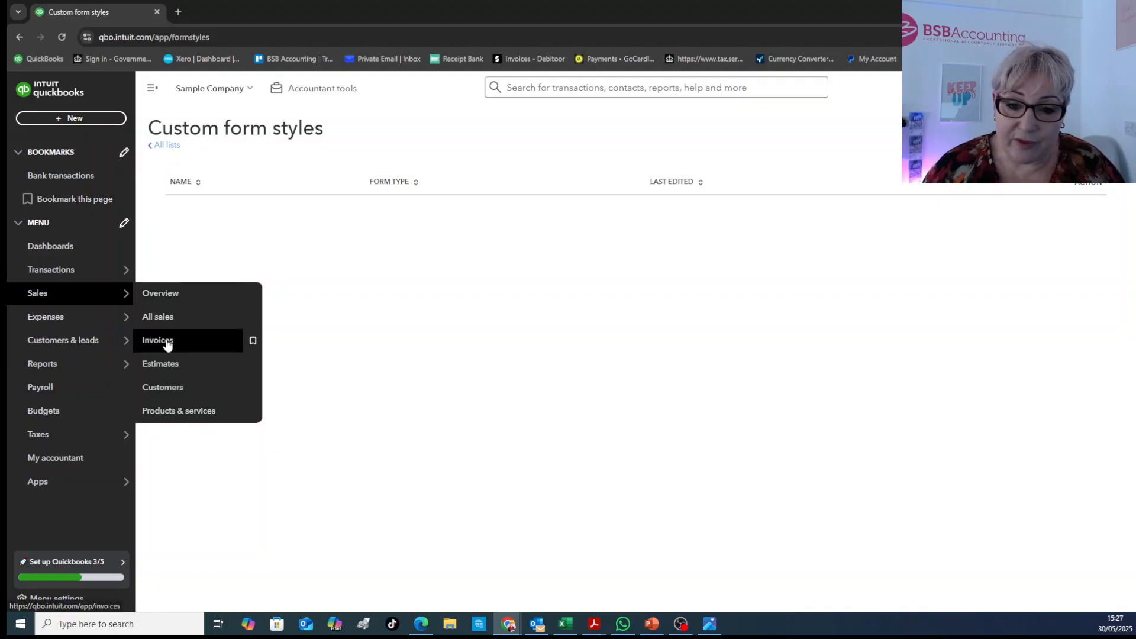
{"action": "left_click", "coordinate": [180, 387]}
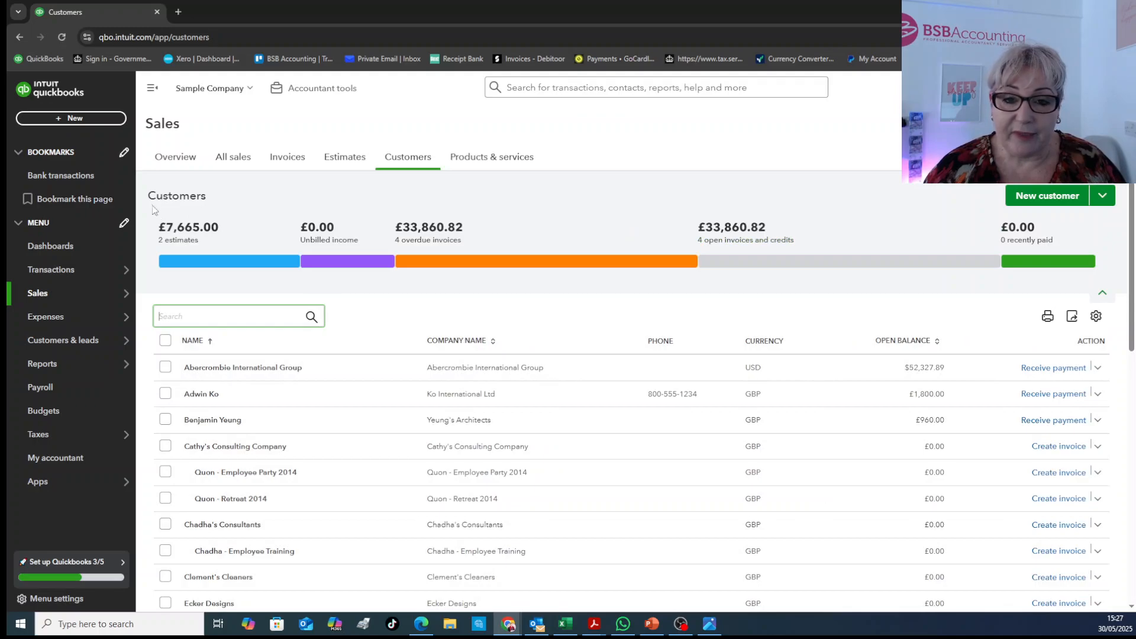
{"action": "left_click", "coordinate": [67, 119]}
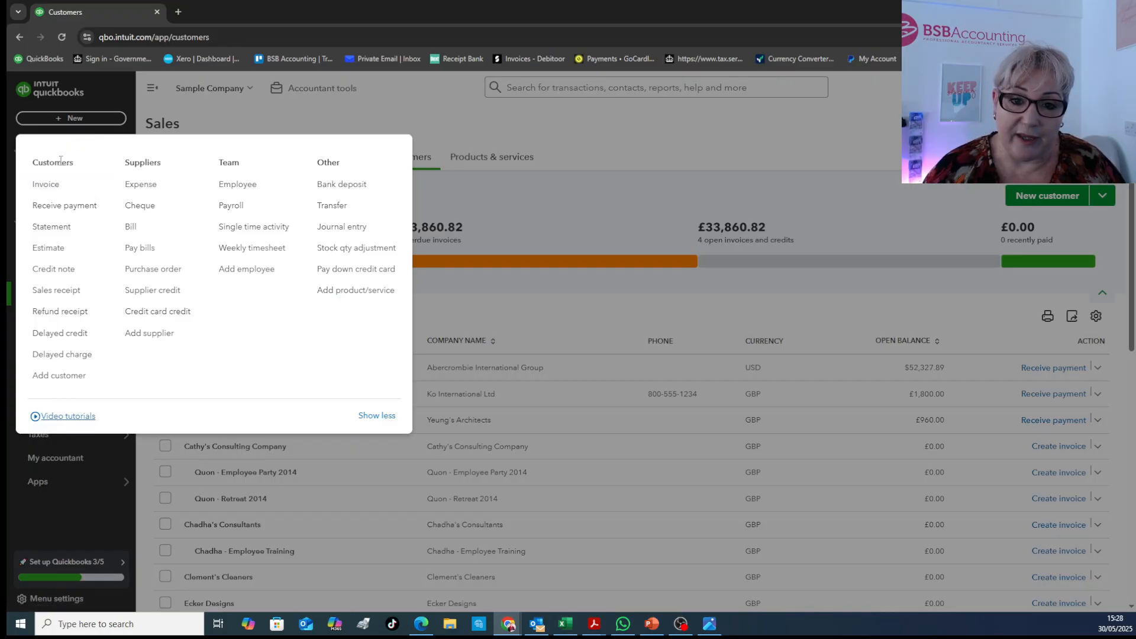
{"action": "left_click", "coordinate": [49, 195]}
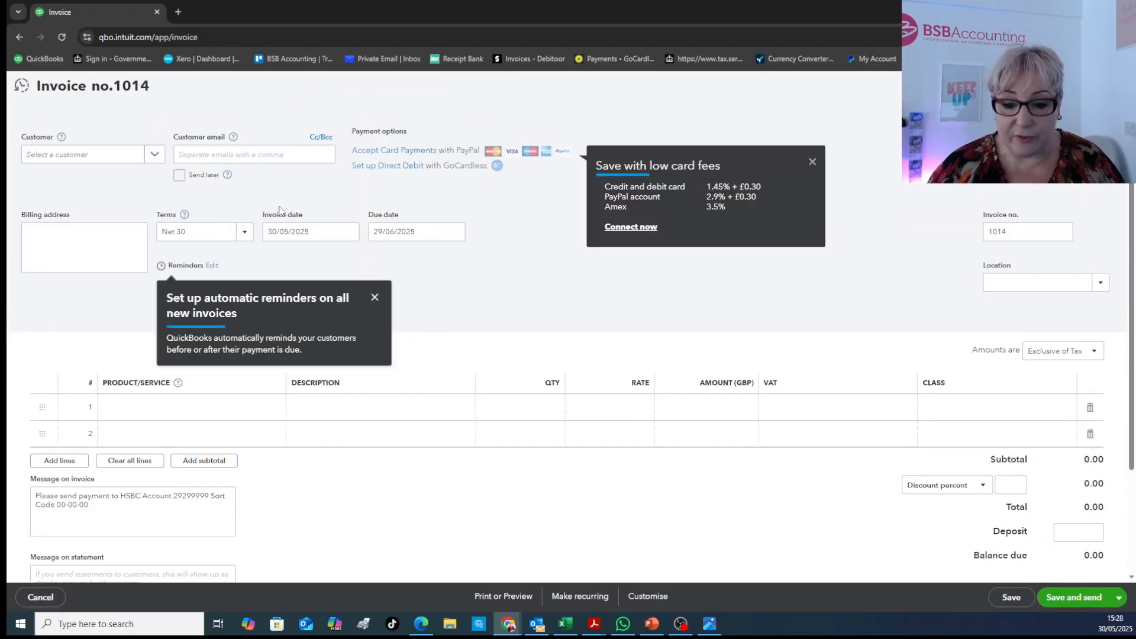
Select an existing customer for the invoice and dismiss the card fees promotion
{"action": "left_click", "coordinate": [148, 159]}
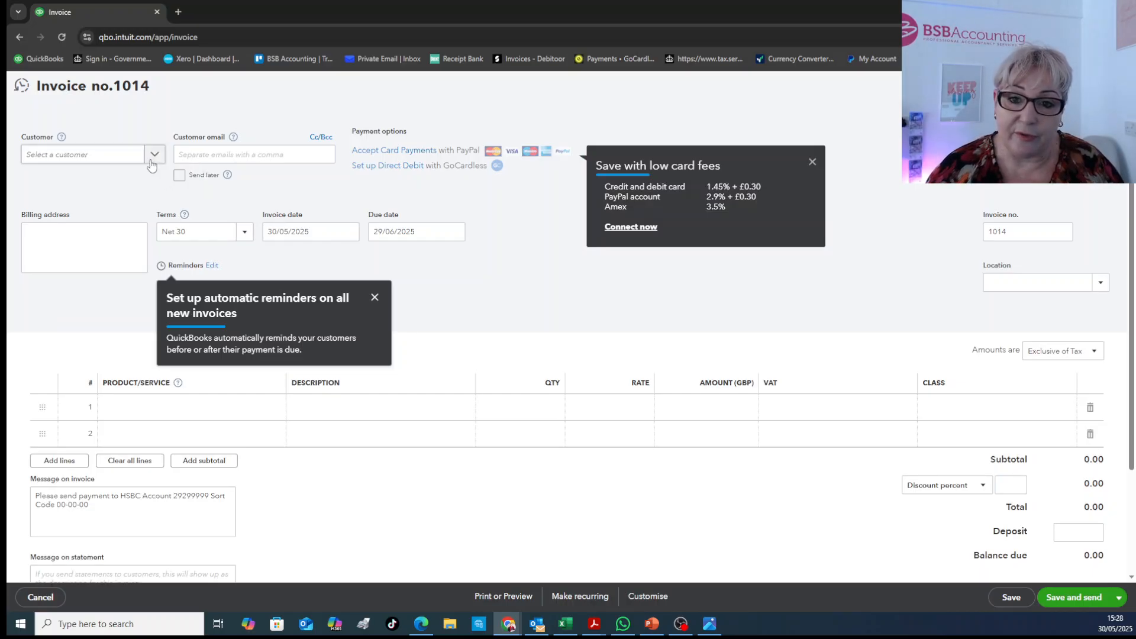
{"action": "scroll", "coordinate": [145, 249], "scroll_direction": "down", "scroll_amount": 7}
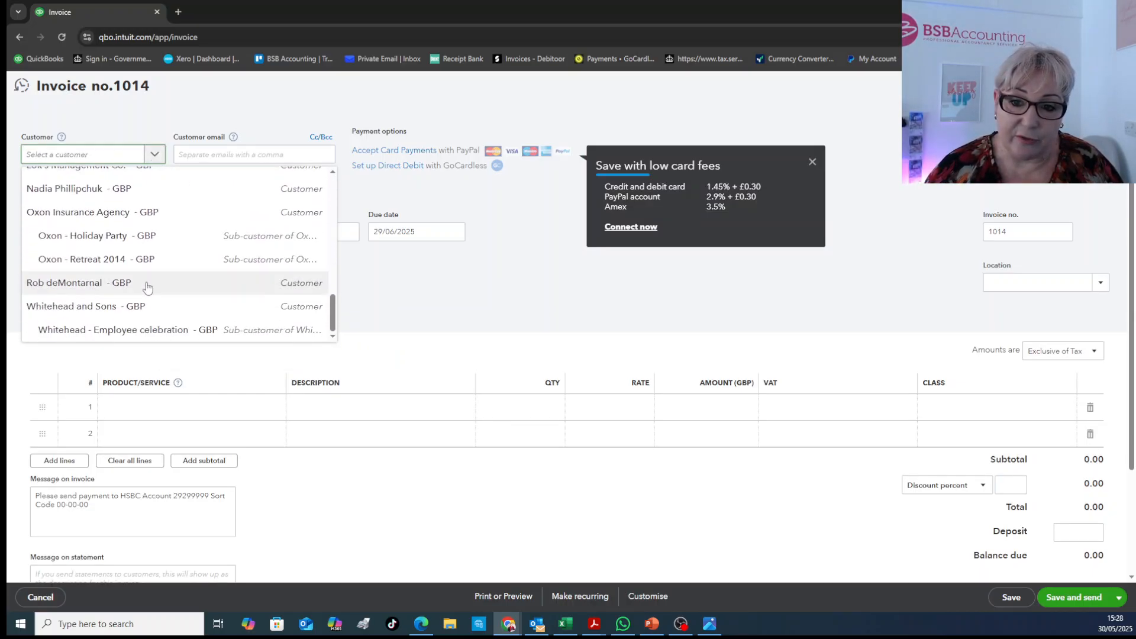
{"action": "scroll", "coordinate": [147, 287], "scroll_direction": "up", "scroll_amount": 3}
{"action": "left_click", "coordinate": [110, 285]}
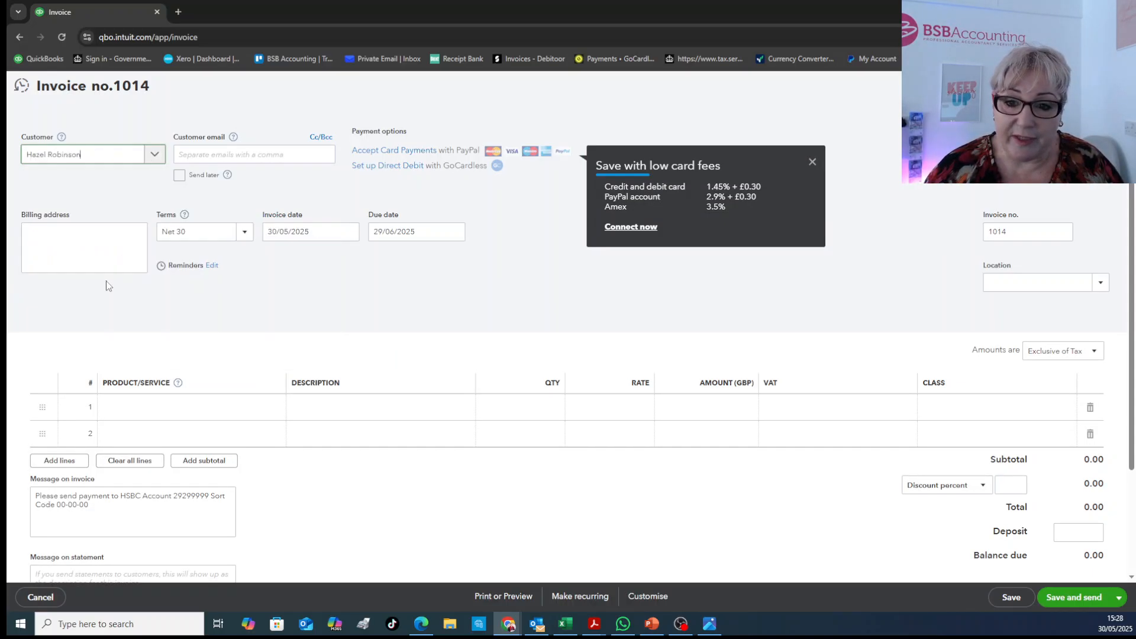
{"action": "left_click", "coordinate": [812, 161]}
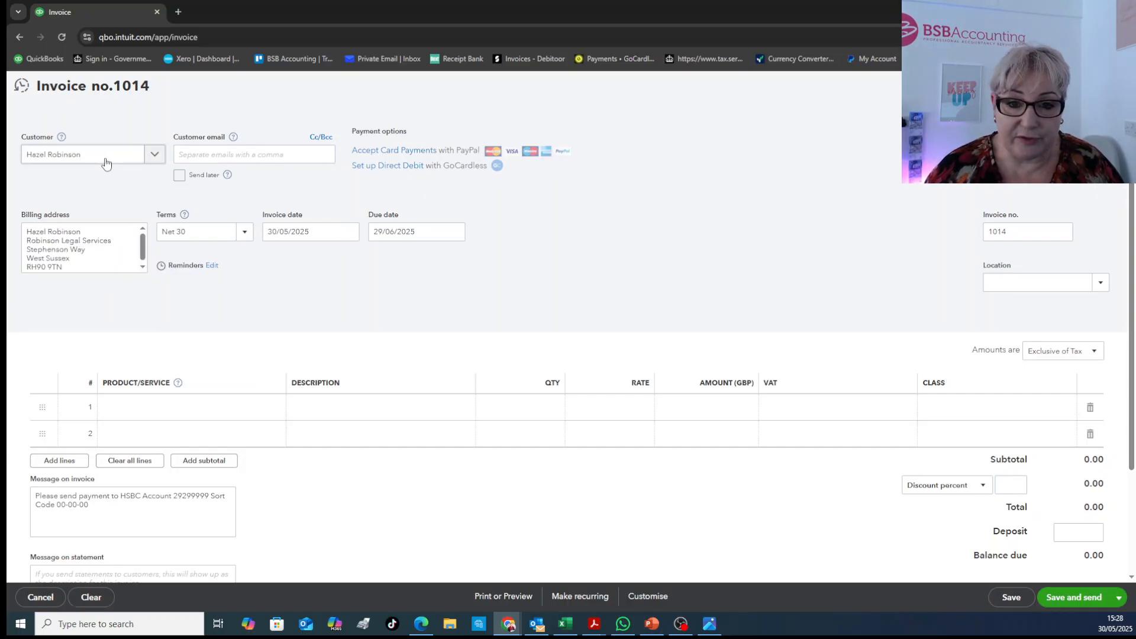
Examine the contact fields of the new-customer form without saving a customer, and check the invoice's customer email field
{"action": "left_click", "coordinate": [106, 162]}
{"action": "scroll", "coordinate": [145, 205], "scroll_direction": "up", "scroll_amount": 5}
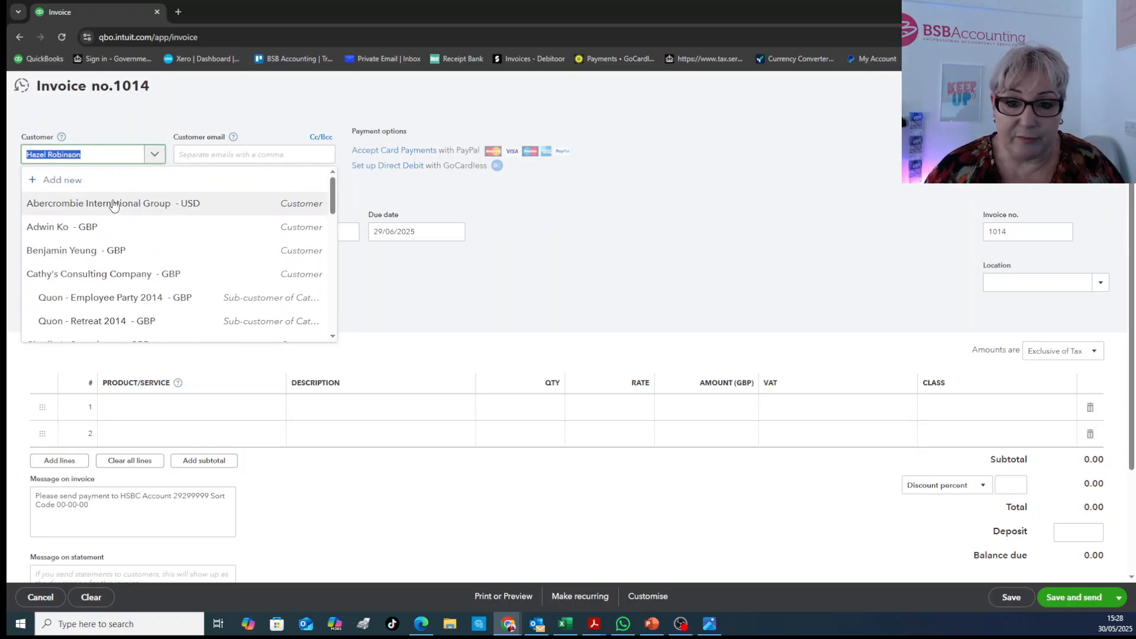
{"action": "left_click", "coordinate": [63, 180]}
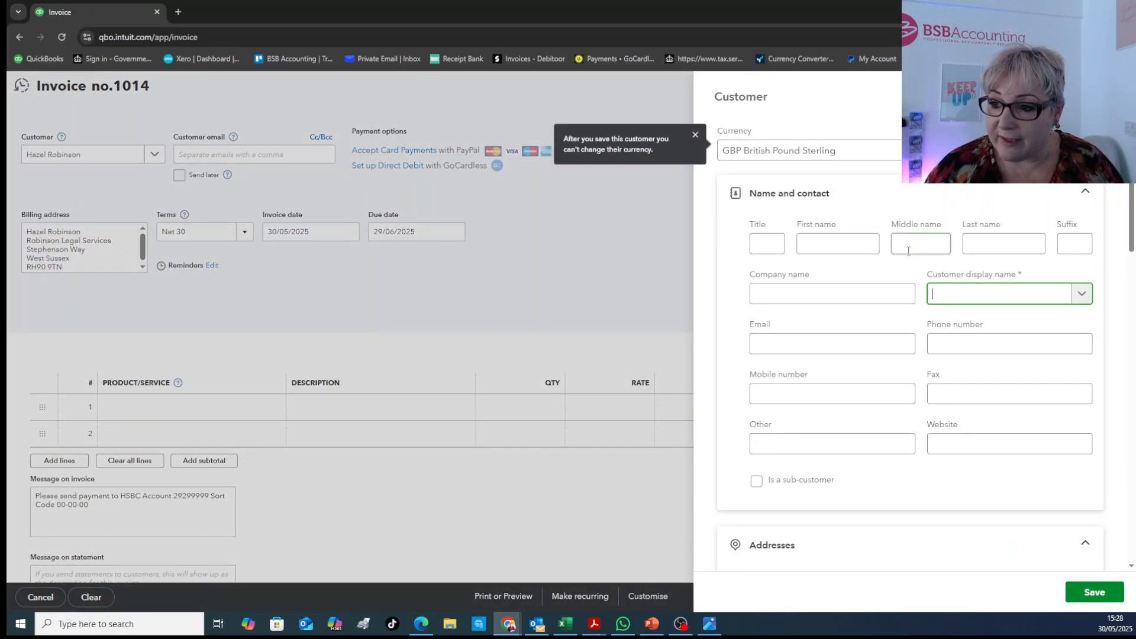
{"action": "left_click", "coordinate": [835, 248]}
{"action": "left_click", "coordinate": [987, 246]}
{"action": "left_click", "coordinate": [852, 296]}
{"action": "left_click", "coordinate": [852, 357]}
{"action": "left_click", "coordinate": [130, 352]}
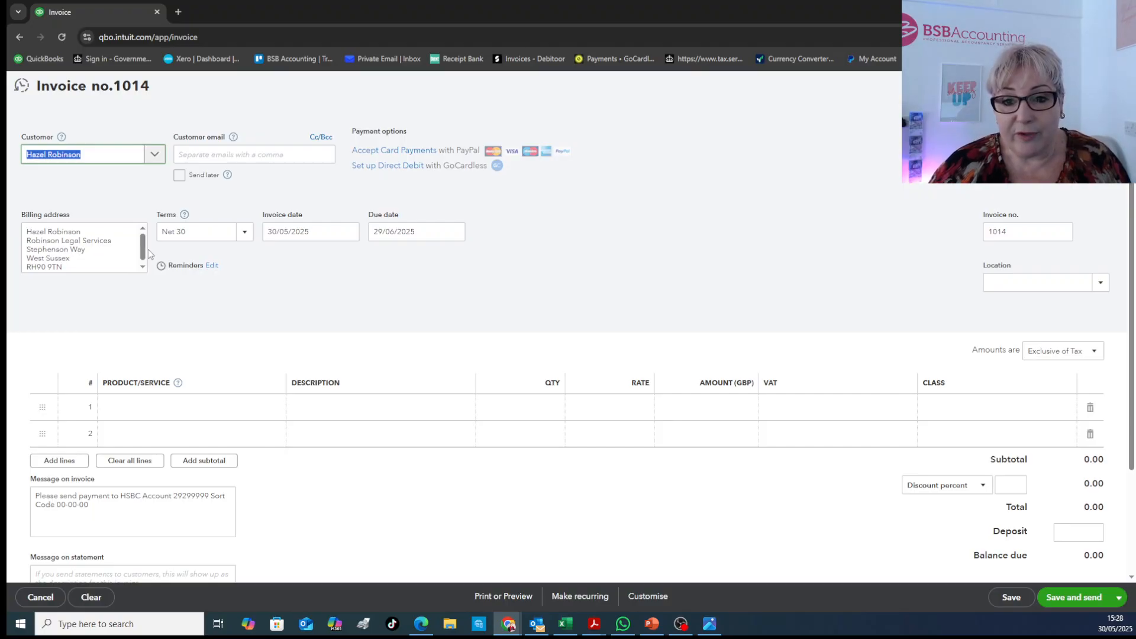
{"action": "left_click", "coordinate": [234, 156]}
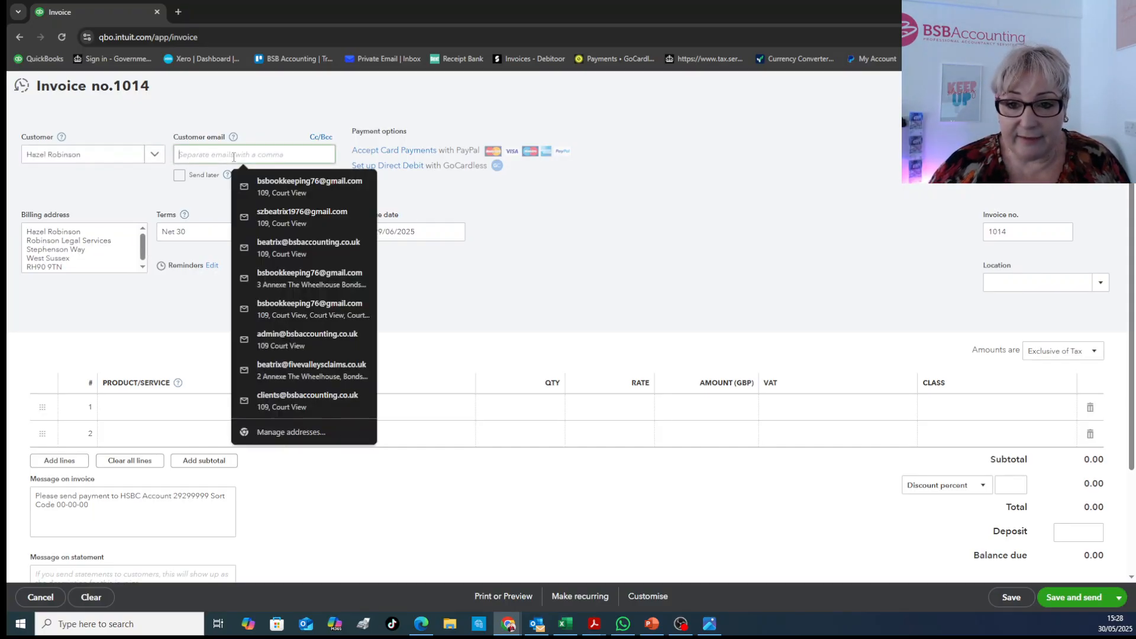
{"action": "left_click", "coordinate": [185, 319]}
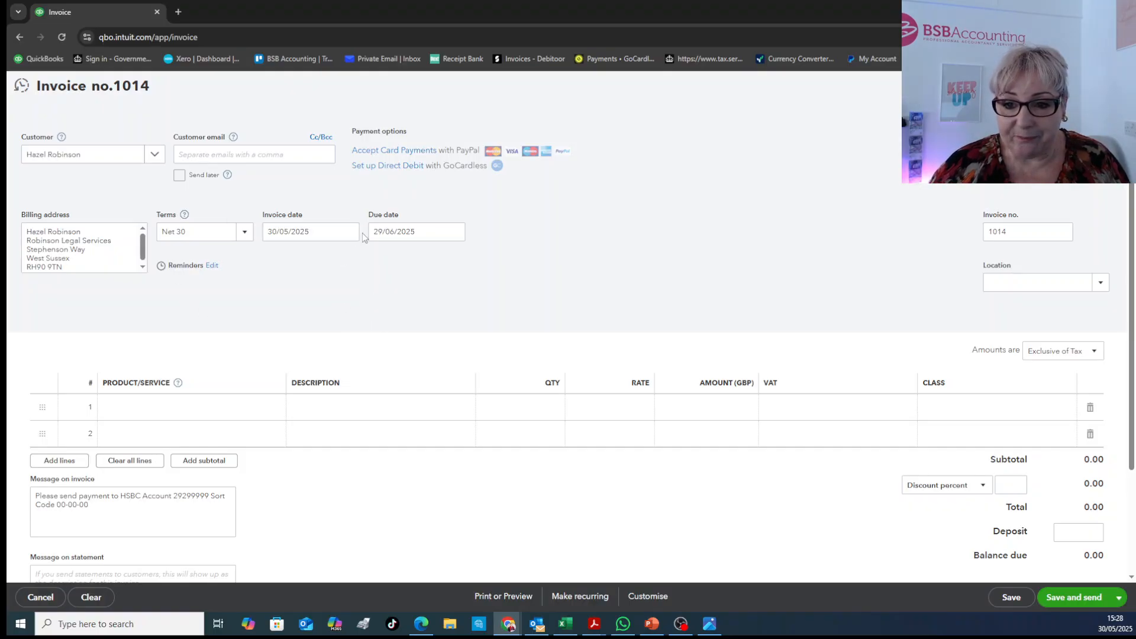
Choose General services:Services as the product/service on the invoice's first line
{"action": "scroll", "coordinate": [368, 386], "scroll_direction": "down", "scroll_amount": 2}
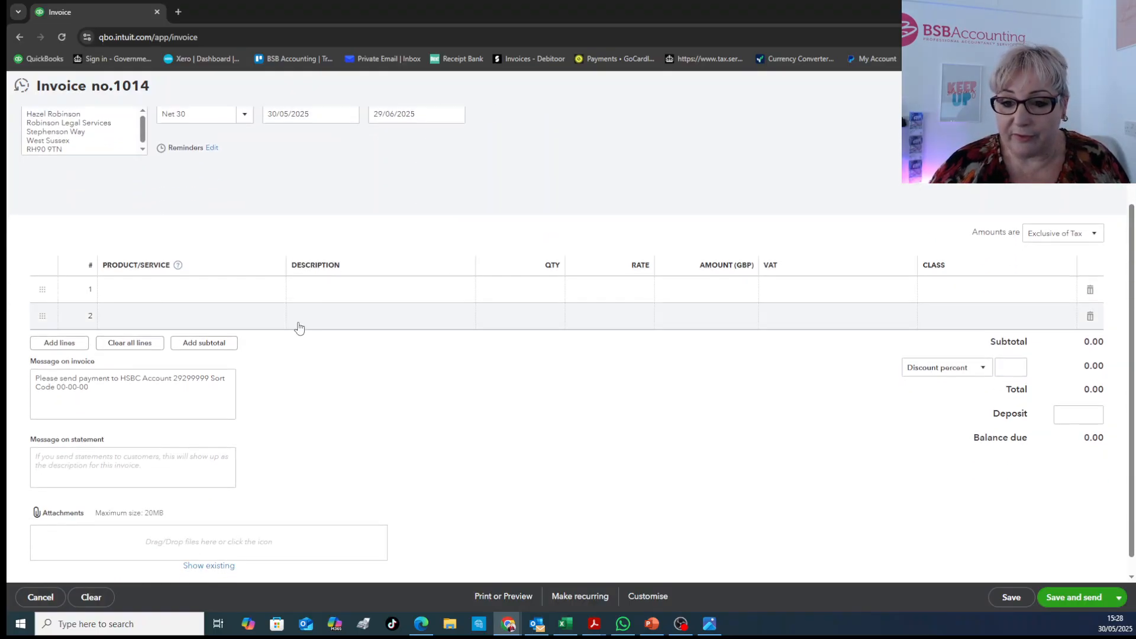
{"action": "scroll", "coordinate": [429, 188], "scroll_direction": "up", "scroll_amount": 2}
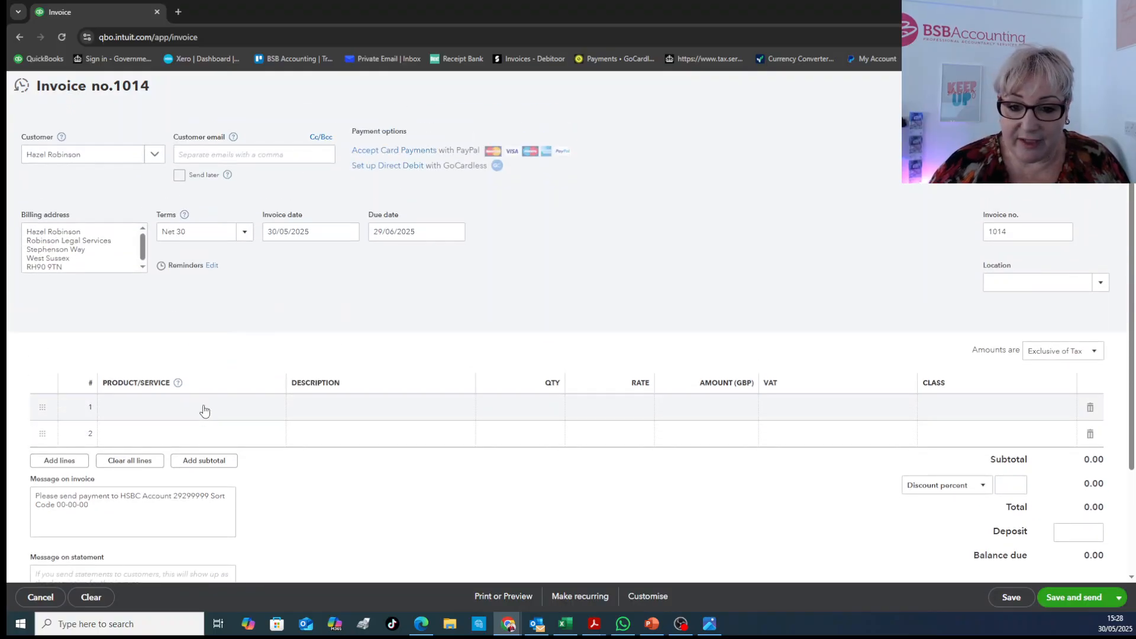
{"action": "left_click", "coordinate": [205, 410]}
{"action": "left_click", "coordinate": [270, 411]}
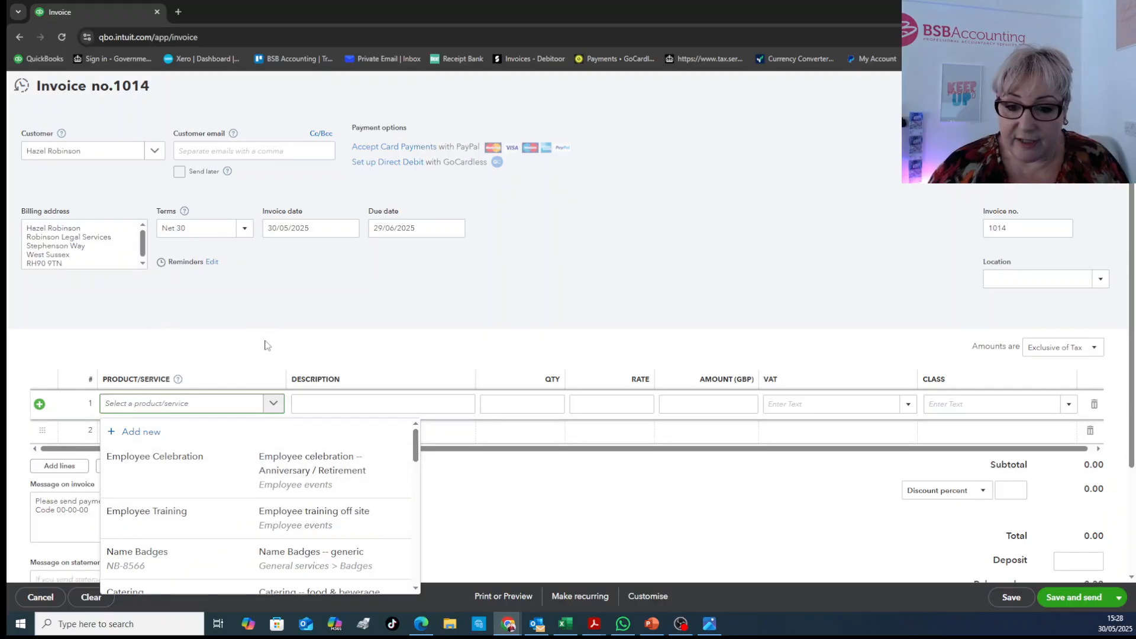
{"action": "scroll", "coordinate": [268, 348], "scroll_direction": "down", "scroll_amount": 2}
{"action": "scroll", "coordinate": [256, 374], "scroll_direction": "down", "scroll_amount": 5}
{"action": "scroll", "coordinate": [255, 377], "scroll_direction": "down", "scroll_amount": 3}
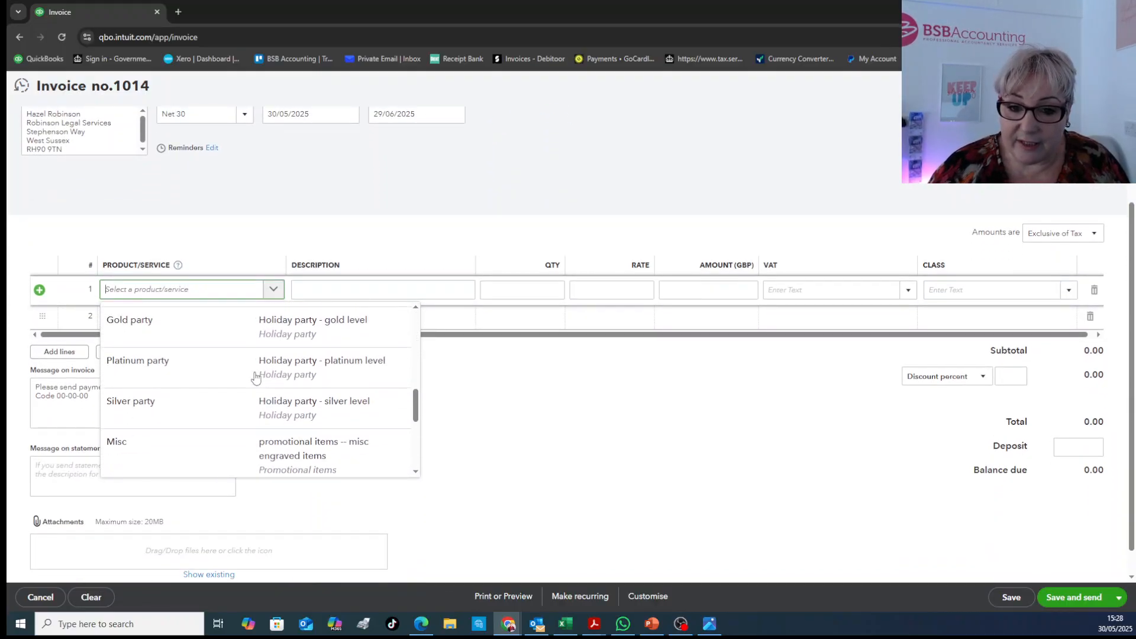
{"action": "scroll", "coordinate": [253, 379], "scroll_direction": "up", "scroll_amount": 2}
{"action": "scroll", "coordinate": [219, 380], "scroll_direction": "down", "scroll_amount": 5}
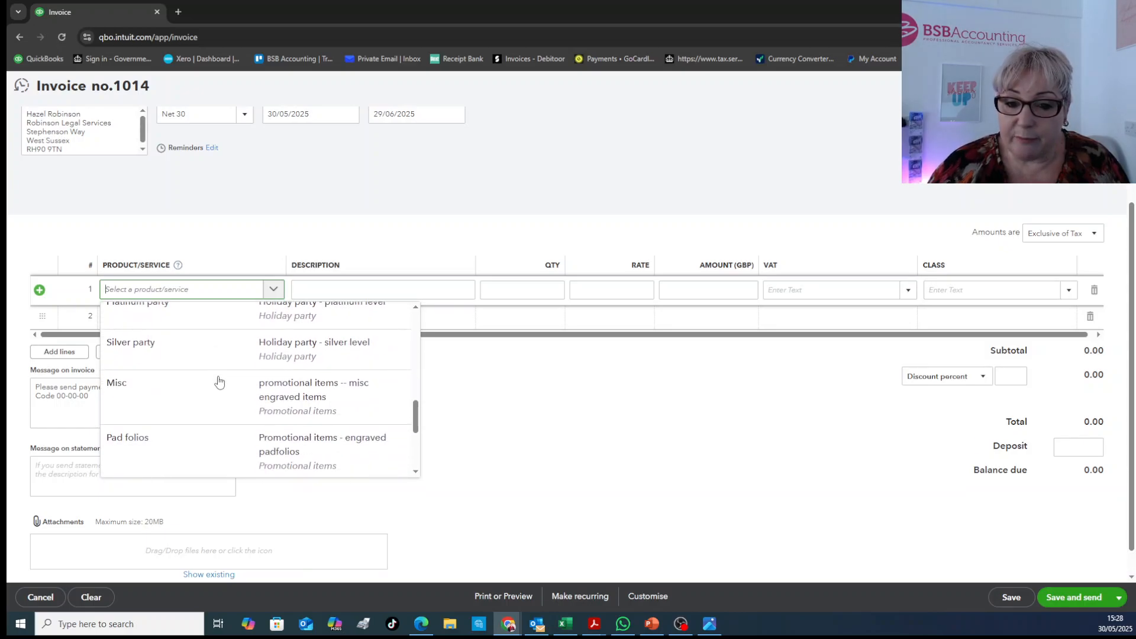
{"action": "scroll", "coordinate": [208, 424], "scroll_direction": "up", "scroll_amount": 6}
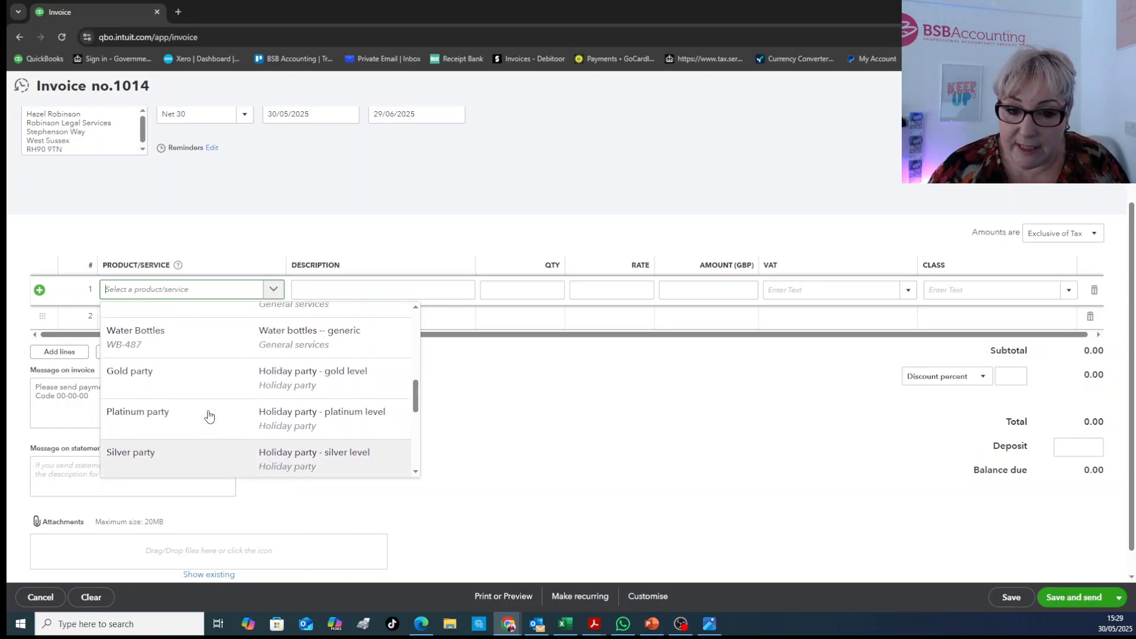
{"action": "left_click", "coordinate": [195, 392]}
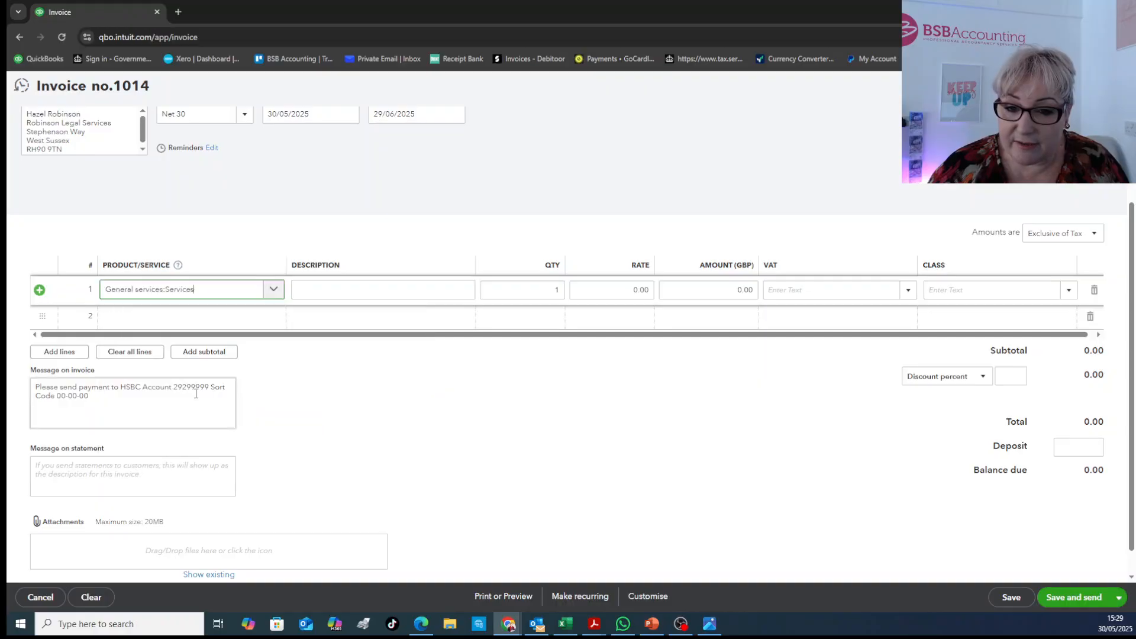
Set the rate of the services line to 250, leaving its description blank
{"action": "left_click", "coordinate": [332, 289]}
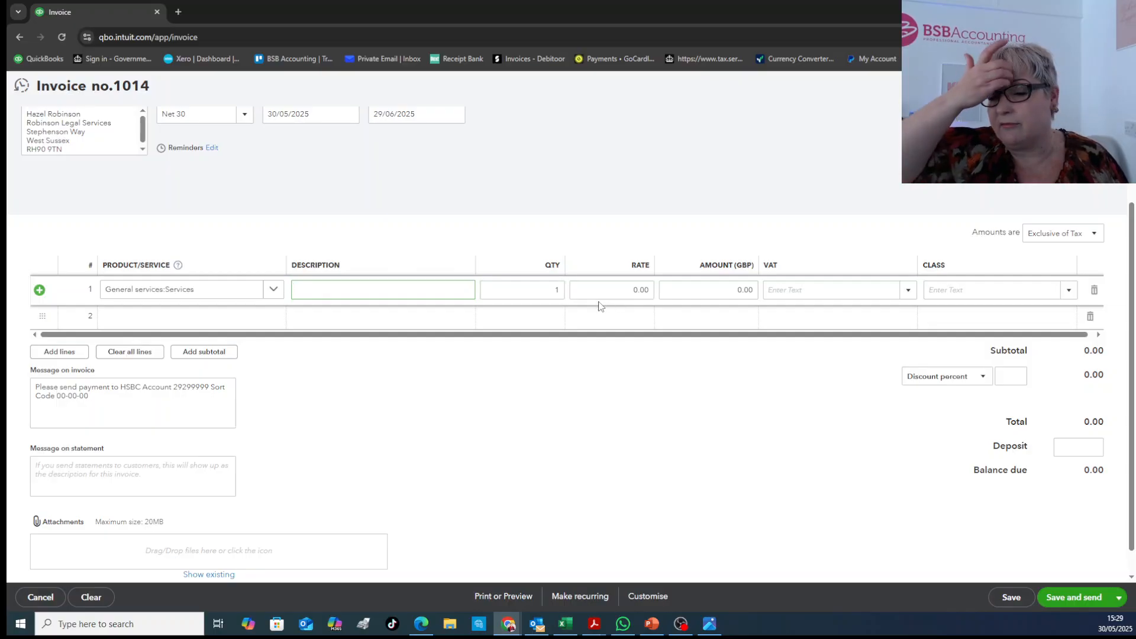
{"action": "left_click", "coordinate": [618, 289]}
{"action": "type", "text": "250"}
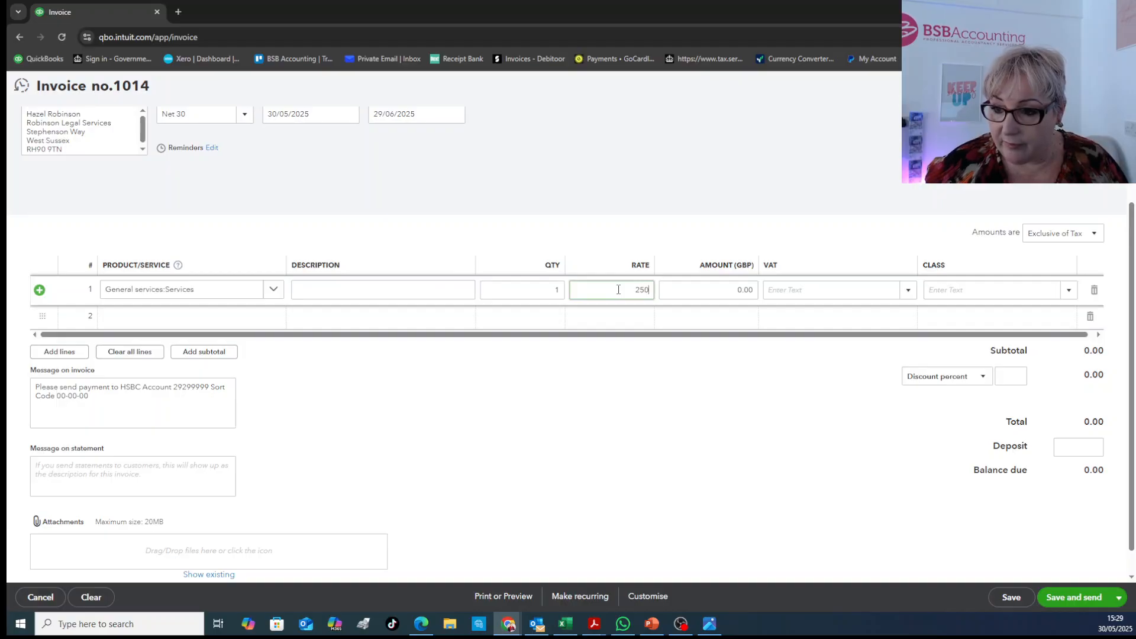
{"action": "left_click", "coordinate": [841, 332]}
Check the VAT rates offered for the services line, and set the invoice amounts to No VAT
{"action": "left_click", "coordinate": [853, 293]}
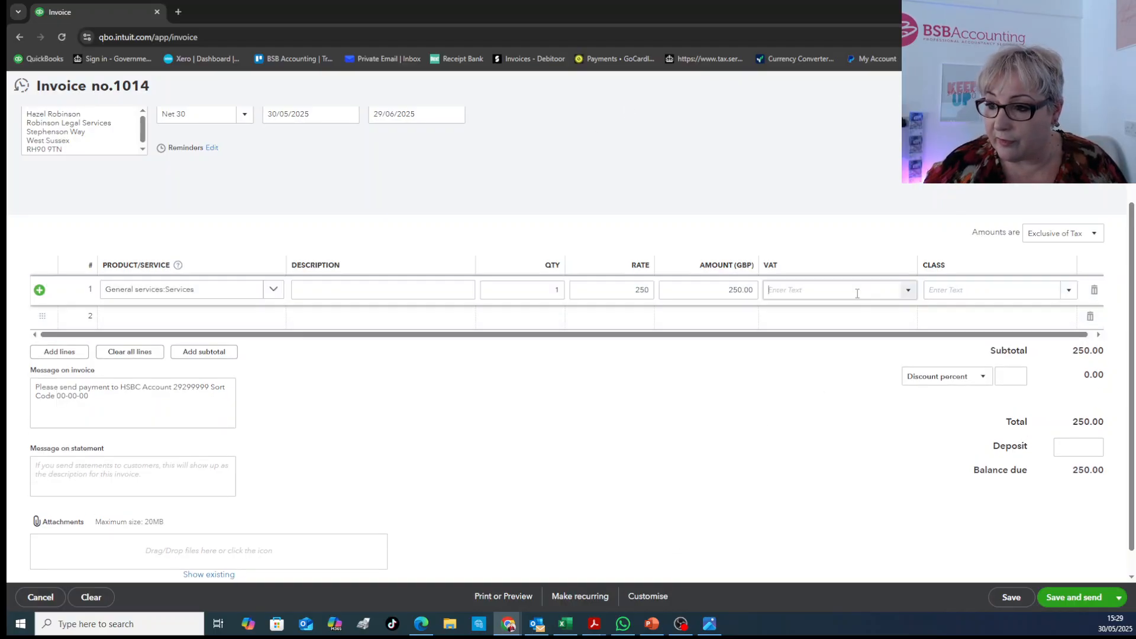
{"action": "left_click", "coordinate": [903, 290]}
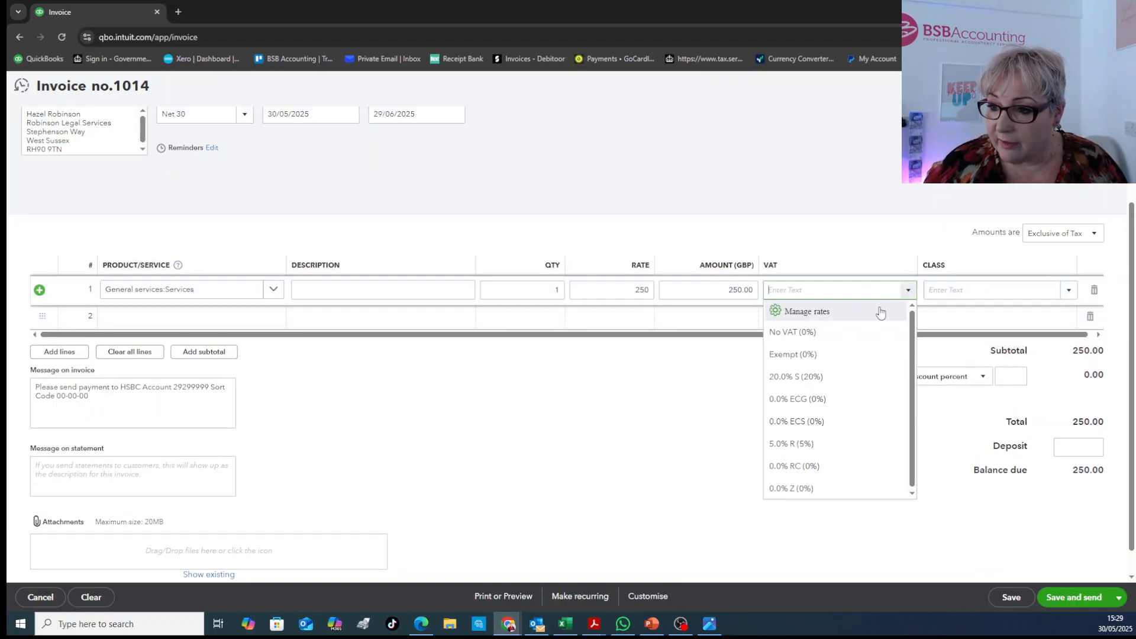
{"action": "left_click", "coordinate": [1059, 234]}
{"action": "left_click", "coordinate": [1067, 289]}
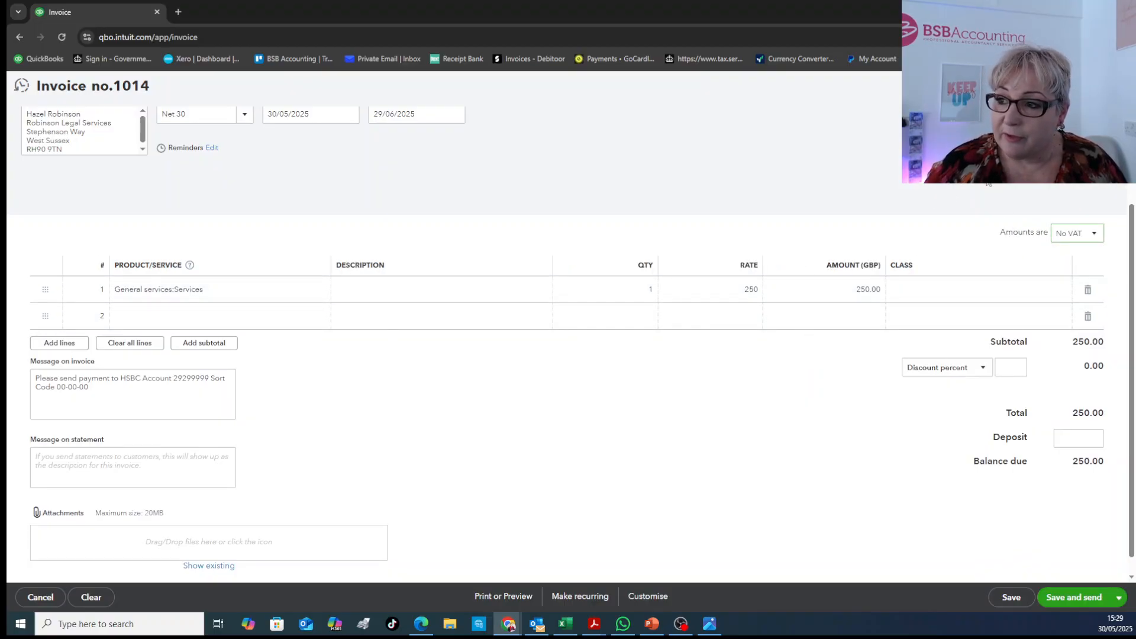
Fill in the customer's email on the invoice, and save it to prepare the email for sending
{"action": "scroll", "coordinate": [944, 223], "scroll_direction": "up", "scroll_amount": 2}
{"action": "scroll", "coordinate": [596, 350], "scroll_direction": "down", "scroll_amount": 1}
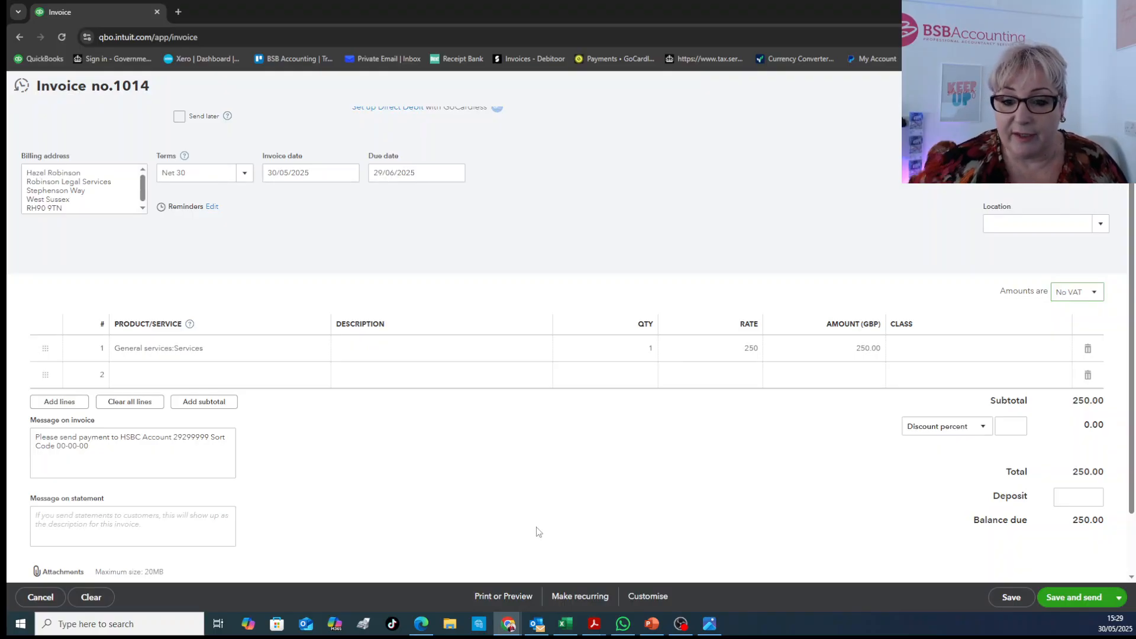
{"action": "scroll", "coordinate": [457, 386], "scroll_direction": "up", "scroll_amount": 1}
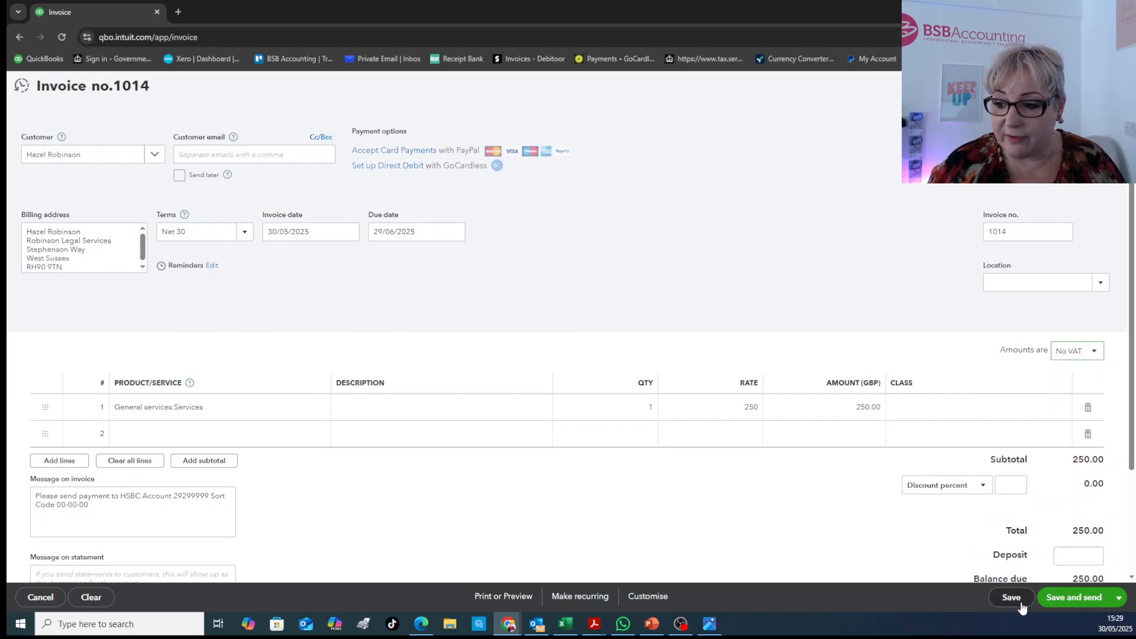
{"action": "left_click", "coordinate": [1070, 599]}
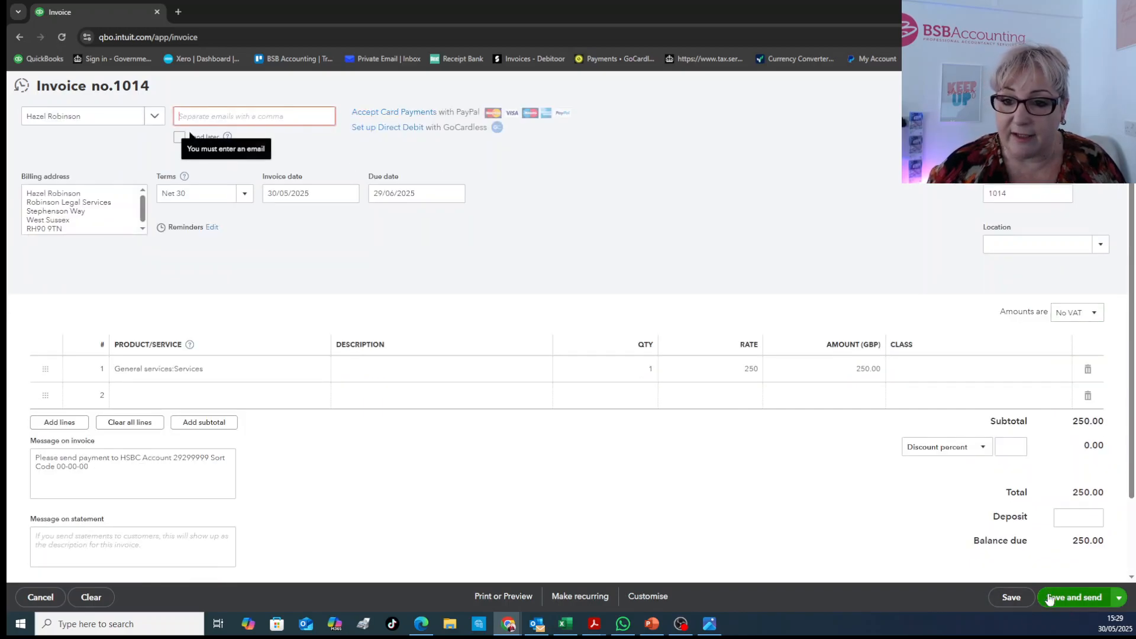
{"action": "left_click", "coordinate": [211, 116]}
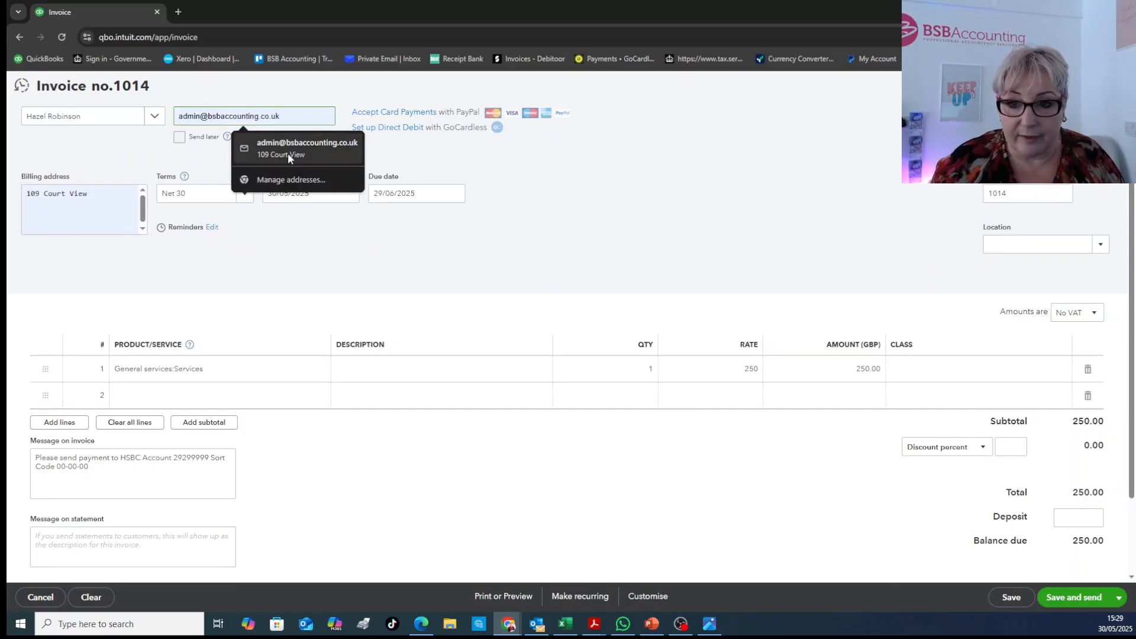
{"action": "left_click", "coordinate": [288, 152]}
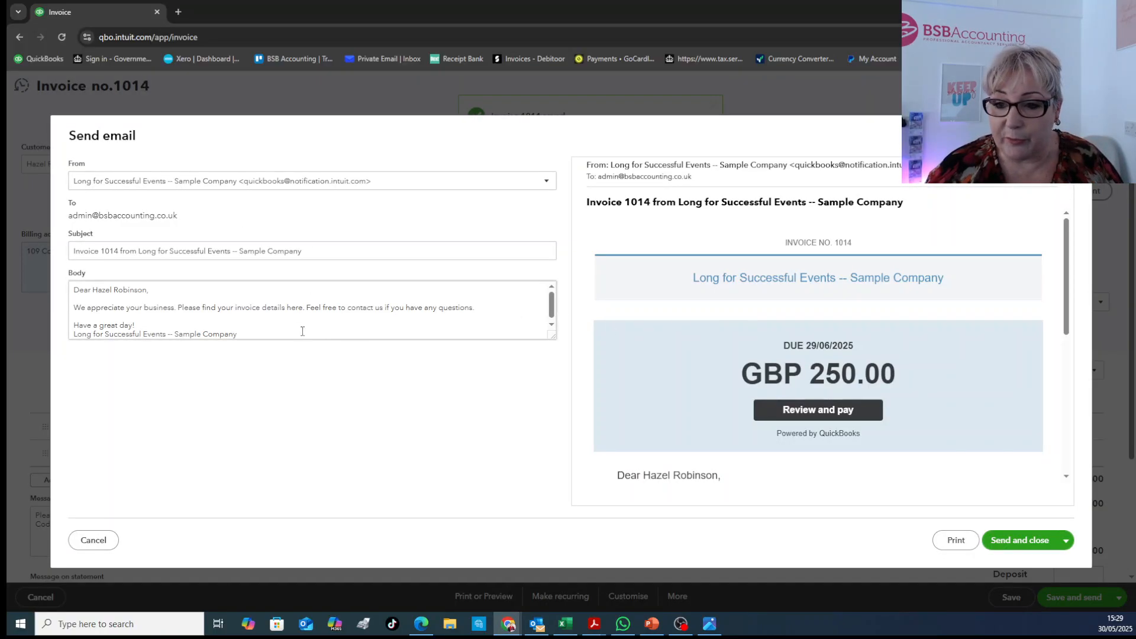
Review the invoice email's body text and preview, and close the email form without sending it
{"action": "scroll", "coordinate": [303, 305], "scroll_direction": "down", "scroll_amount": 1}
{"action": "scroll", "coordinate": [104, 305], "scroll_direction": "up", "scroll_amount": 1}
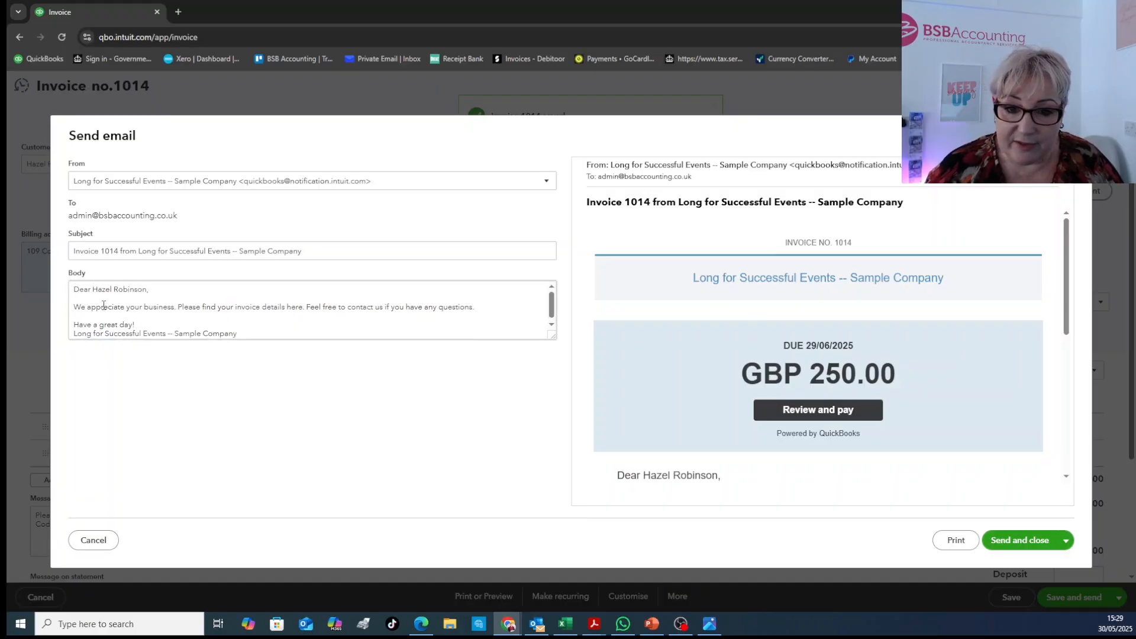
{"action": "left_click", "coordinate": [209, 322]}
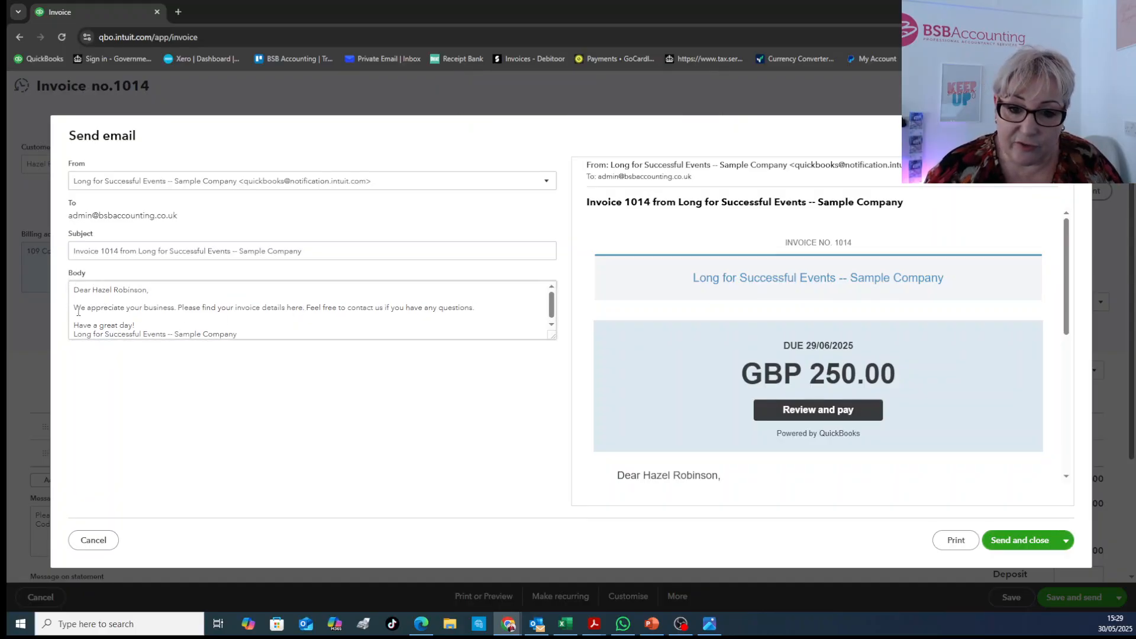
{"action": "key", "text": "ctrl+a"}
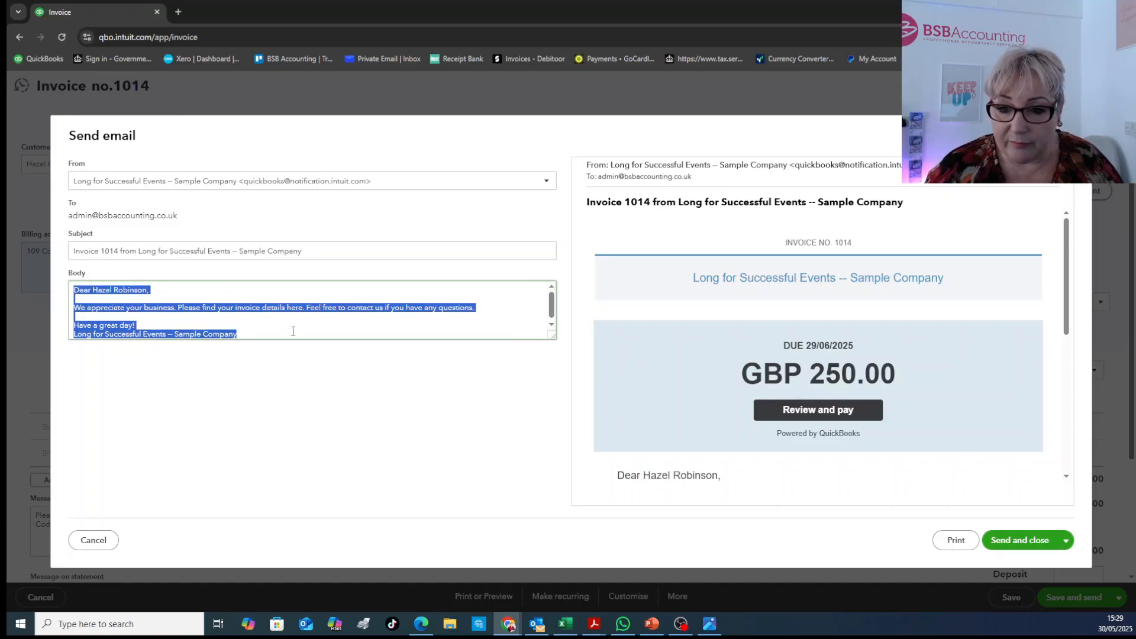
{"action": "left_click", "coordinate": [291, 296]}
{"action": "scroll", "coordinate": [914, 304], "scroll_direction": "down", "scroll_amount": 6}
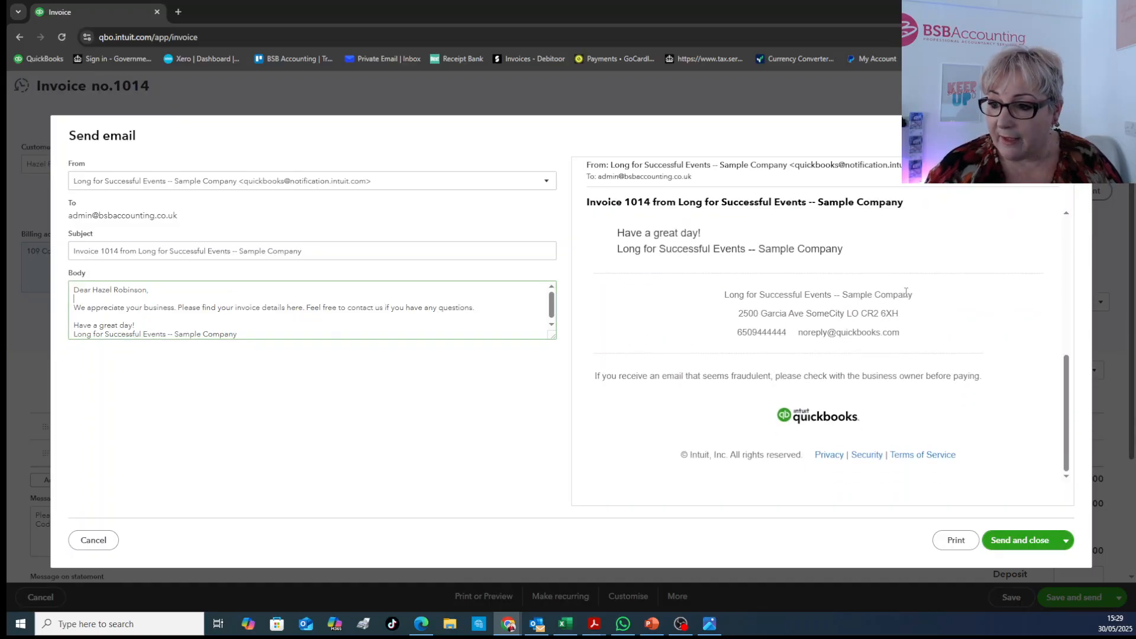
{"action": "scroll", "coordinate": [911, 297], "scroll_direction": "up", "scroll_amount": 7}
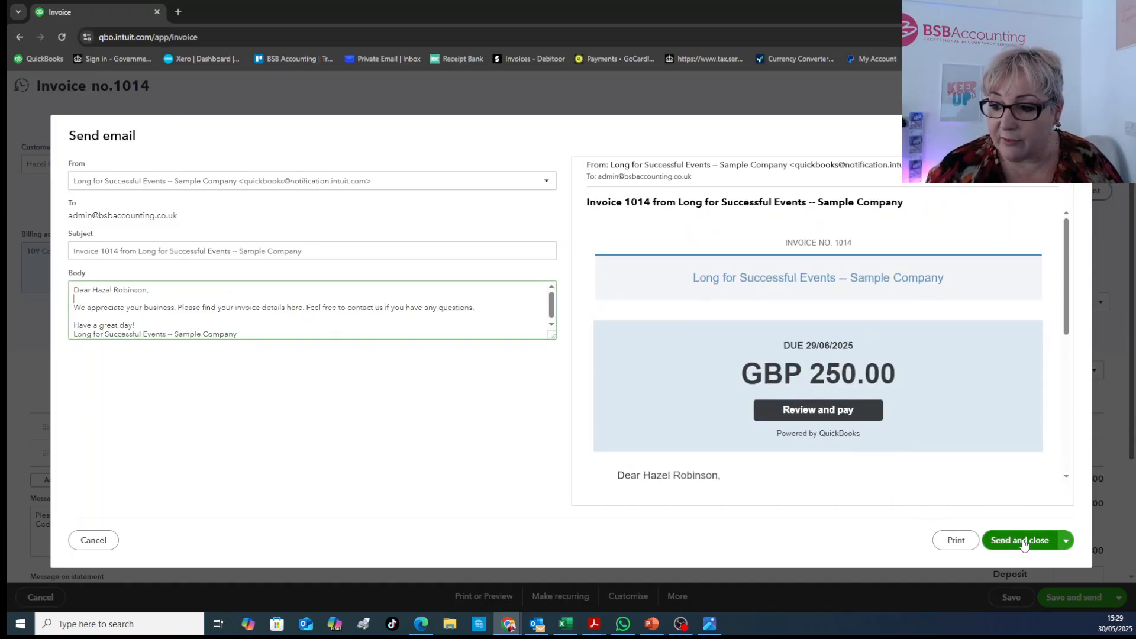
{"action": "left_click", "coordinate": [1072, 136]}
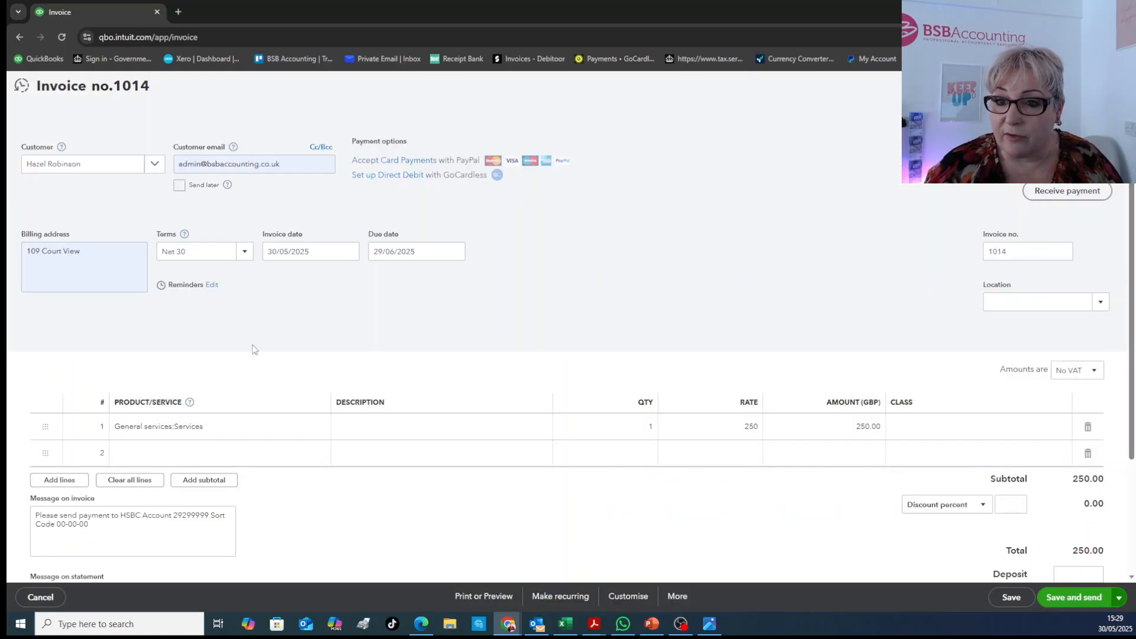